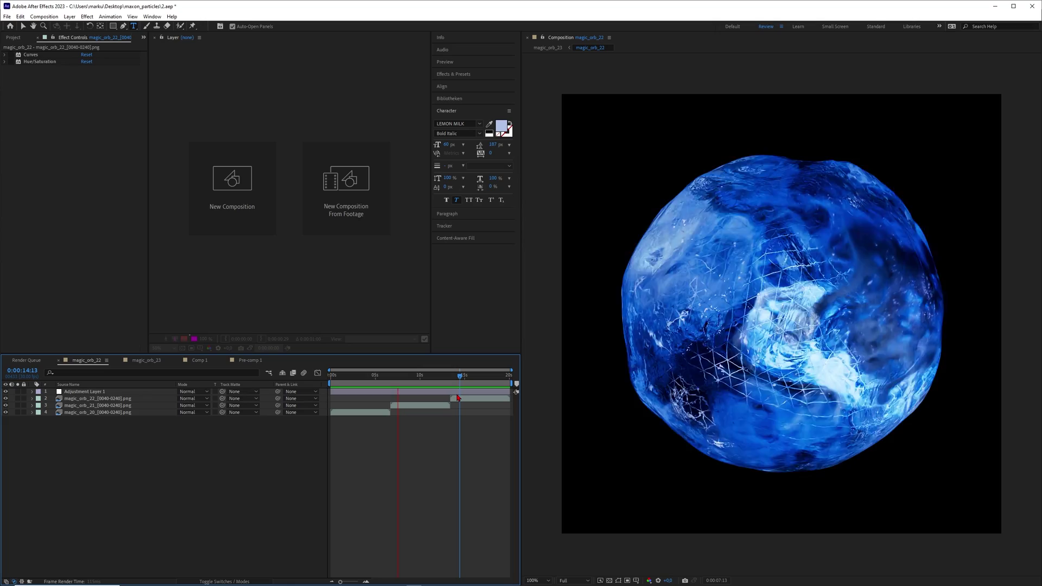
Scrub and play through the magic_orb_22 composition to review the rendered orb animations.
{"action": "left_click_drag", "start_coordinate": [402, 377], "coordinate": [342, 403]}
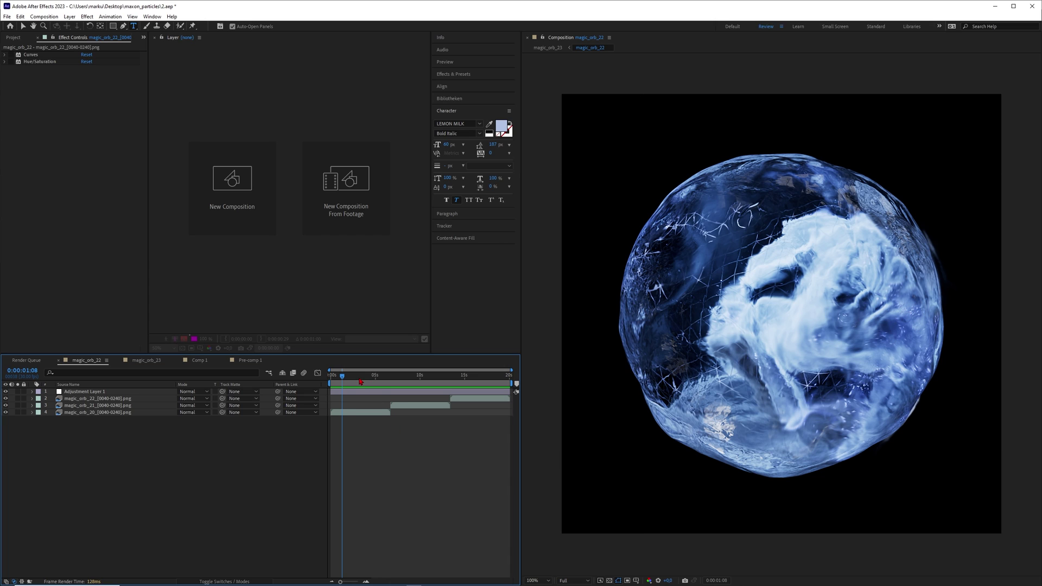
{"action": "key", "text": "space"}
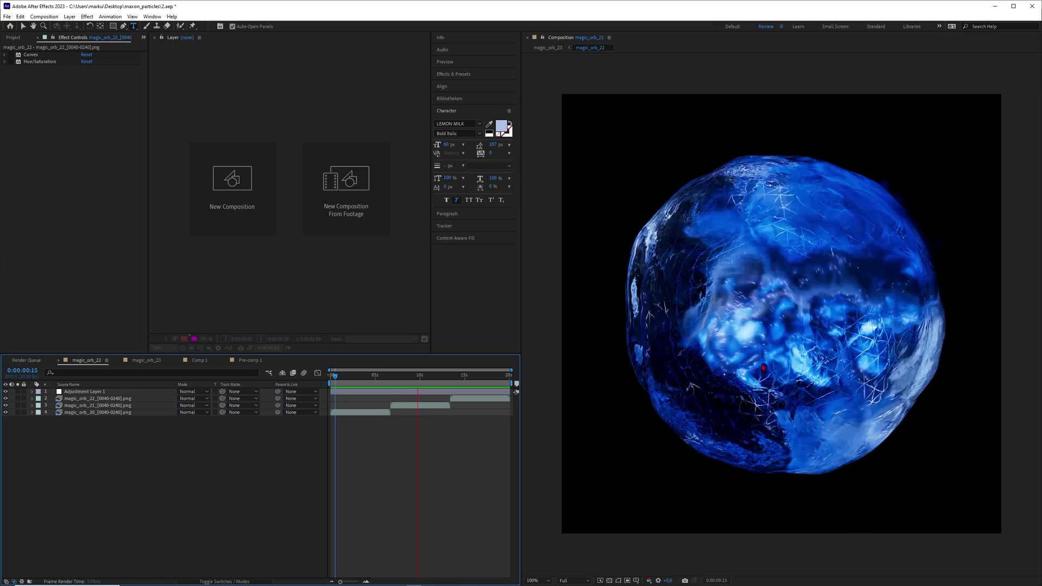
{"action": "left_click", "coordinate": [417, 379]}
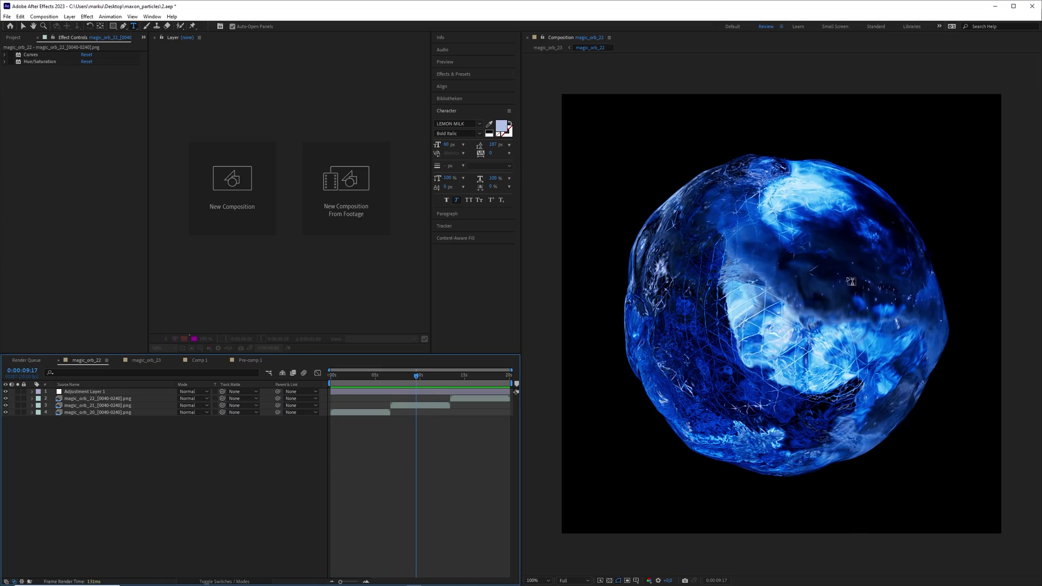
{"action": "left_click_drag", "start_coordinate": [417, 390], "coordinate": [341, 390]}
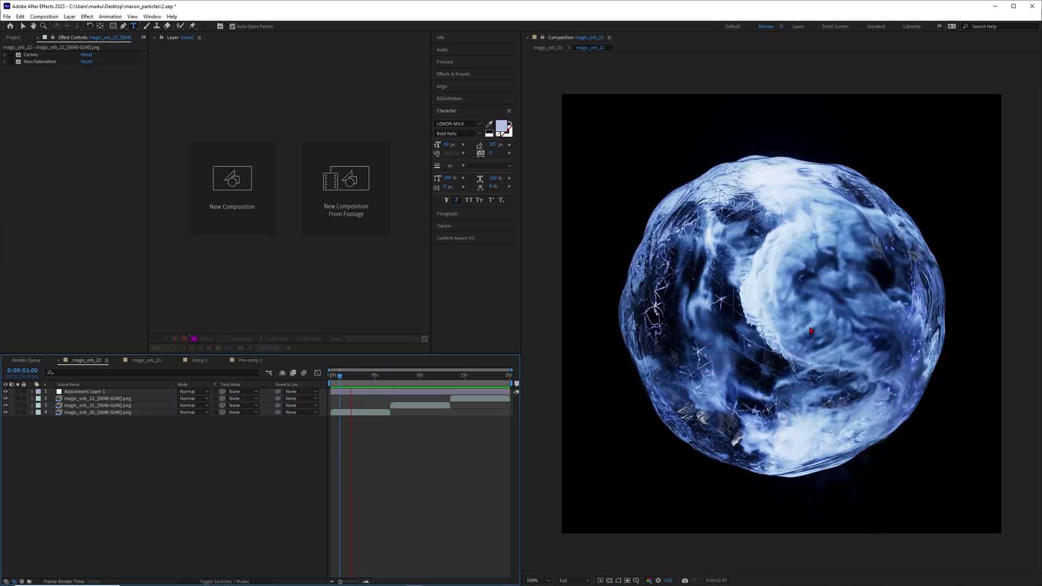
{"action": "left_click_drag", "start_coordinate": [389, 387], "coordinate": [482, 387]}
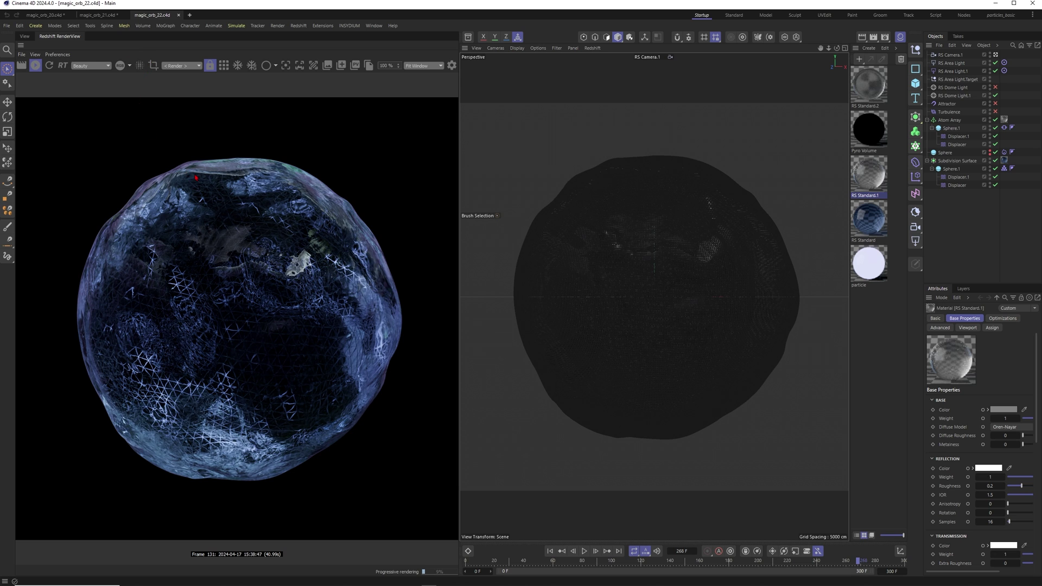
Switch to Cinema 4D, bring up the magic_orb_20.c4d scene, and enable its first RS Area Light.
{"action": "left_click", "coordinate": [68, 17]}
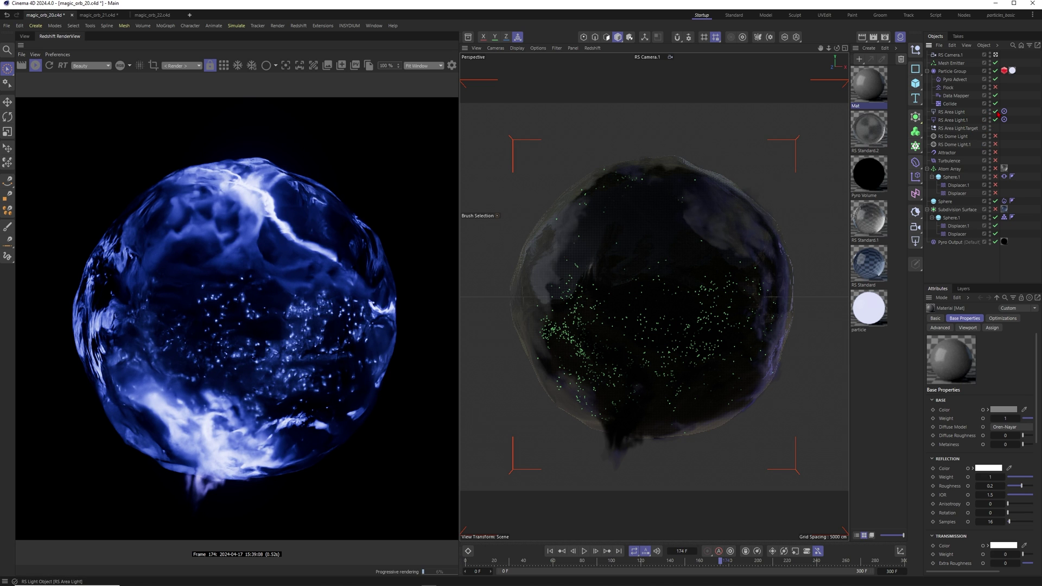
{"action": "left_click", "coordinate": [996, 112]}
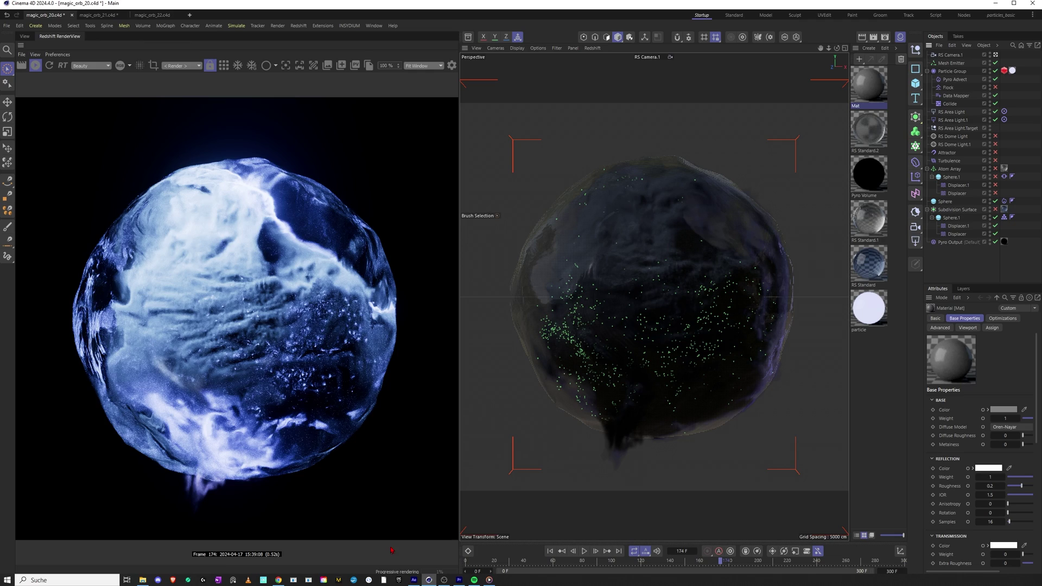
Switch to After Effects, shift the magic_orb_22 layer to overlap the magic_orb_21 layer, and set its blending mode to Screen.
{"action": "left_click", "coordinate": [414, 580]}
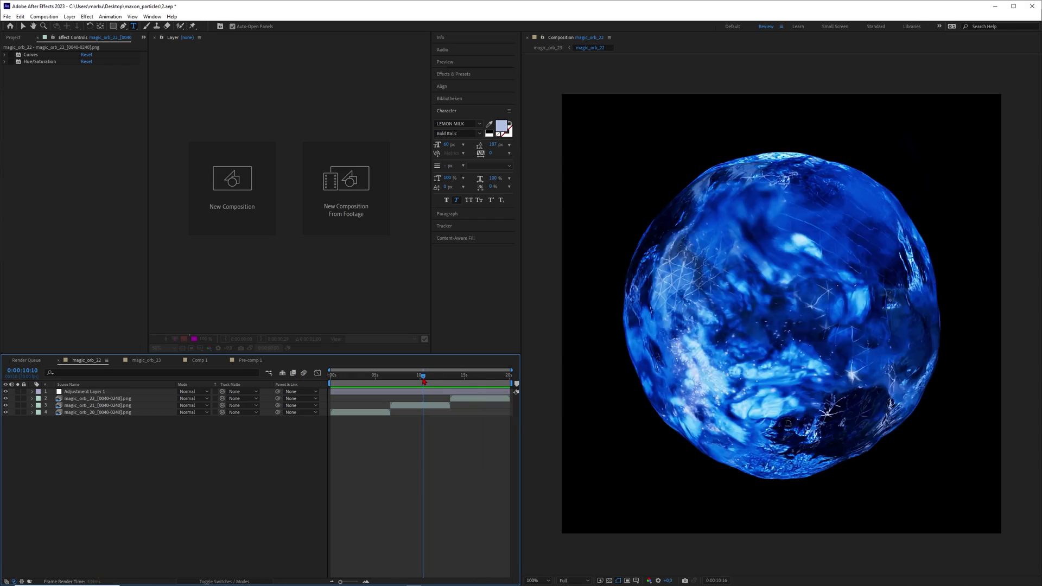
{"action": "left_click_drag", "start_coordinate": [425, 382], "coordinate": [385, 381]}
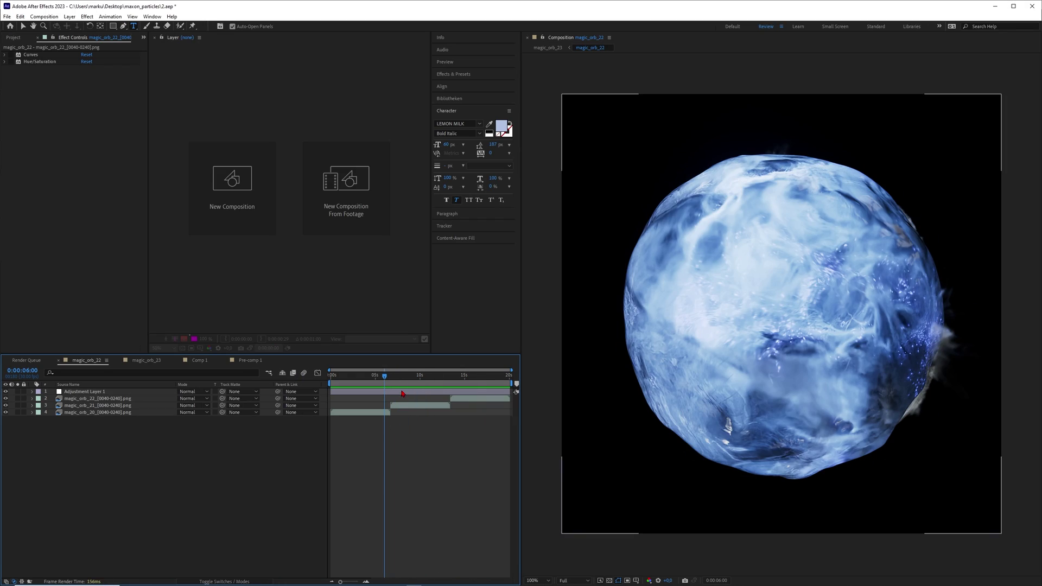
{"action": "left_click", "coordinate": [417, 379]}
{"action": "left_click_drag", "start_coordinate": [483, 399], "coordinate": [419, 402]}
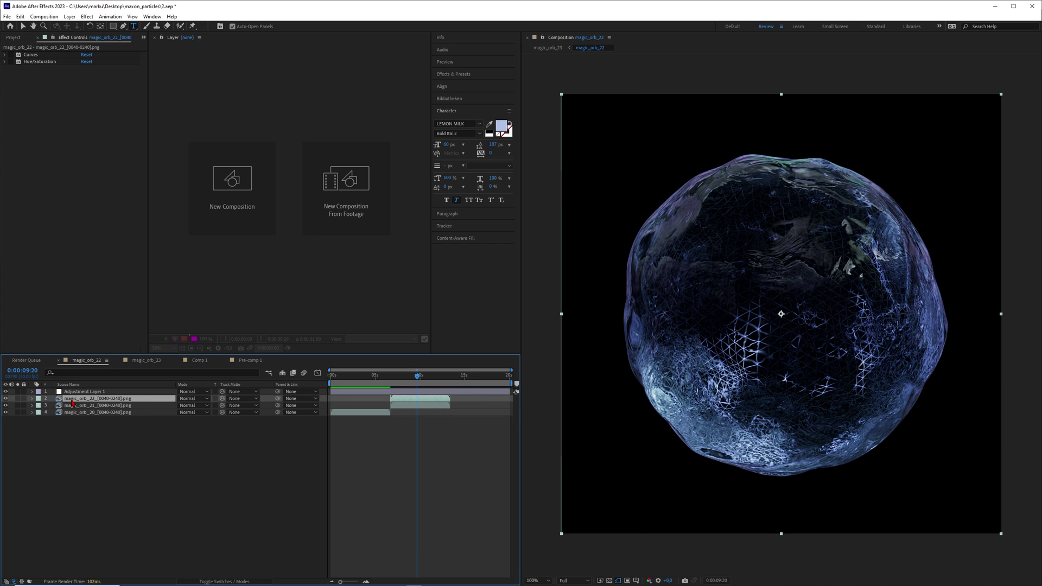
{"action": "left_click", "coordinate": [194, 398]}
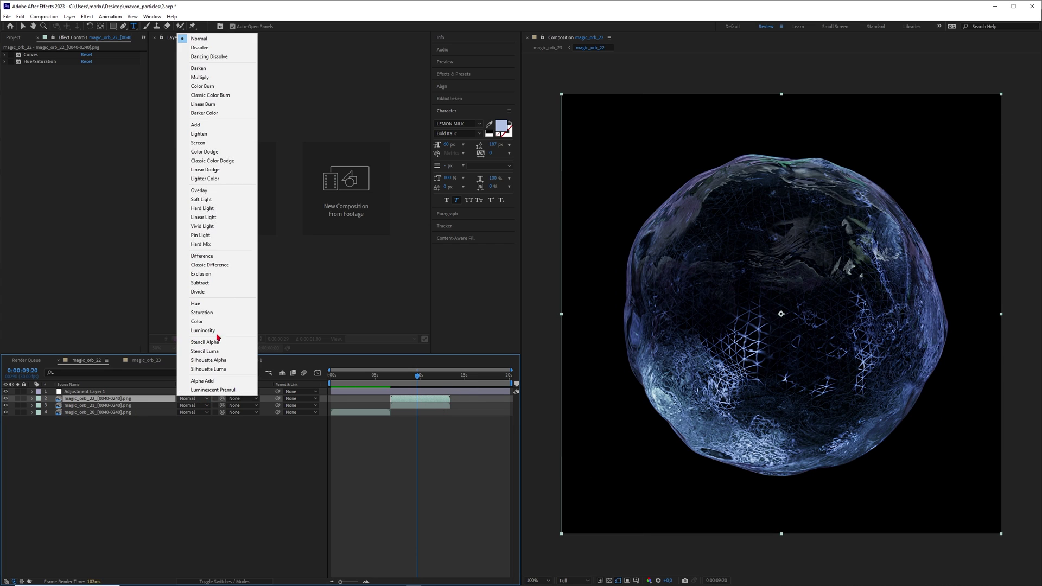
{"action": "left_click", "coordinate": [198, 144]}
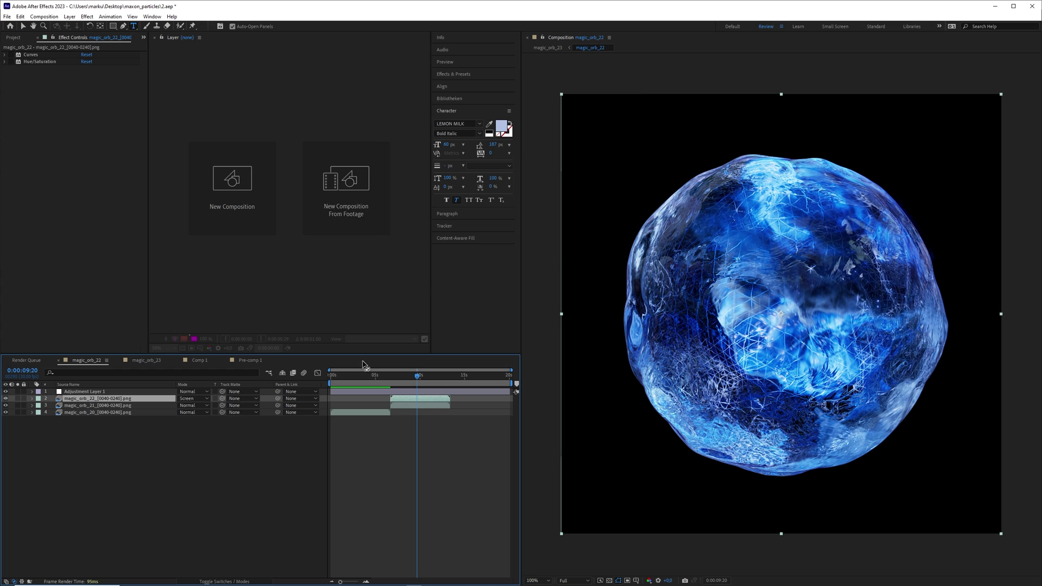
Switch the magic_orb_22 layer's visibility off and on repeatedly to compare the orb with and without it.
{"action": "left_click", "coordinate": [5, 405]}
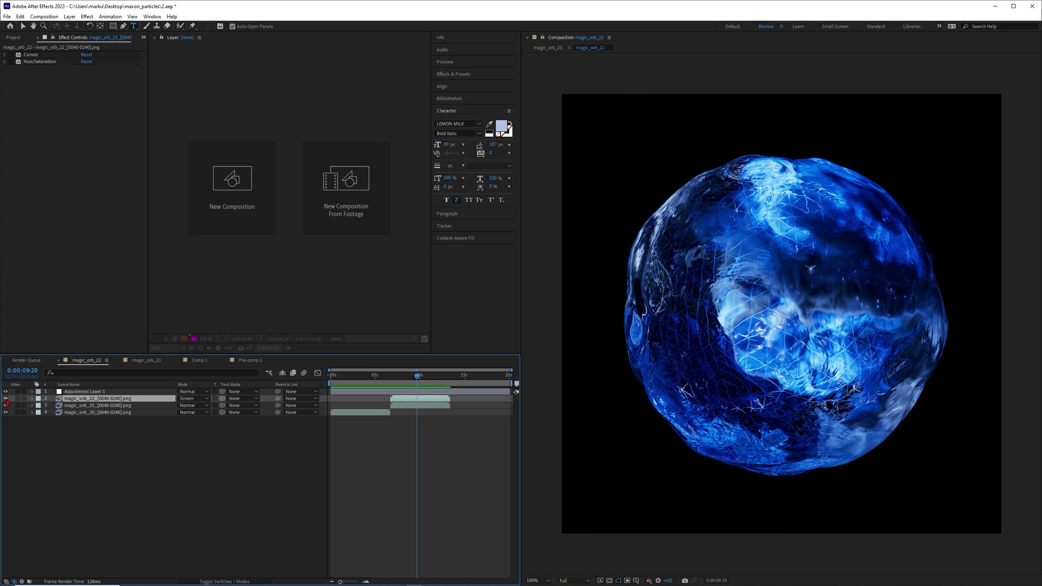
{"action": "left_click", "coordinate": [5, 406]}
{"action": "left_click", "coordinate": [6, 406]}
{"action": "left_click", "coordinate": [5, 406]}
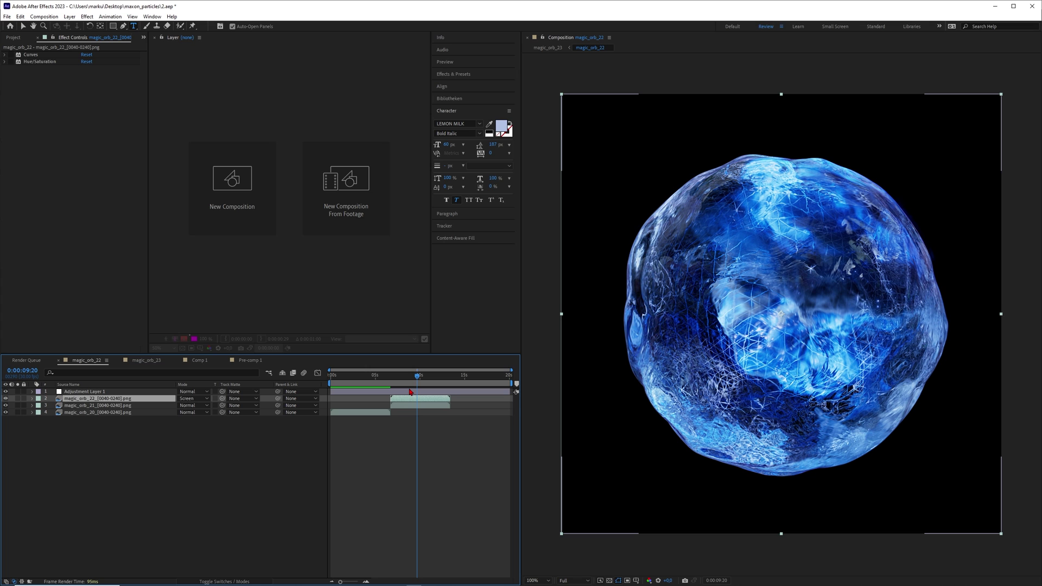
Switch to Cinema 4D and create a new empty project using the particles_basic layout.
{"action": "left_click", "coordinate": [429, 581]}
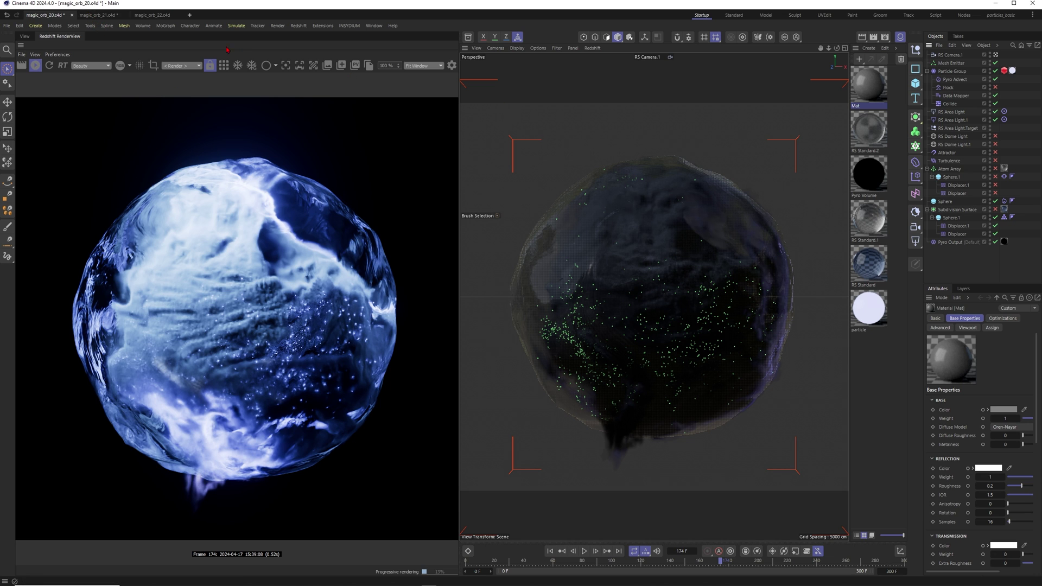
{"action": "left_click", "coordinate": [190, 14]}
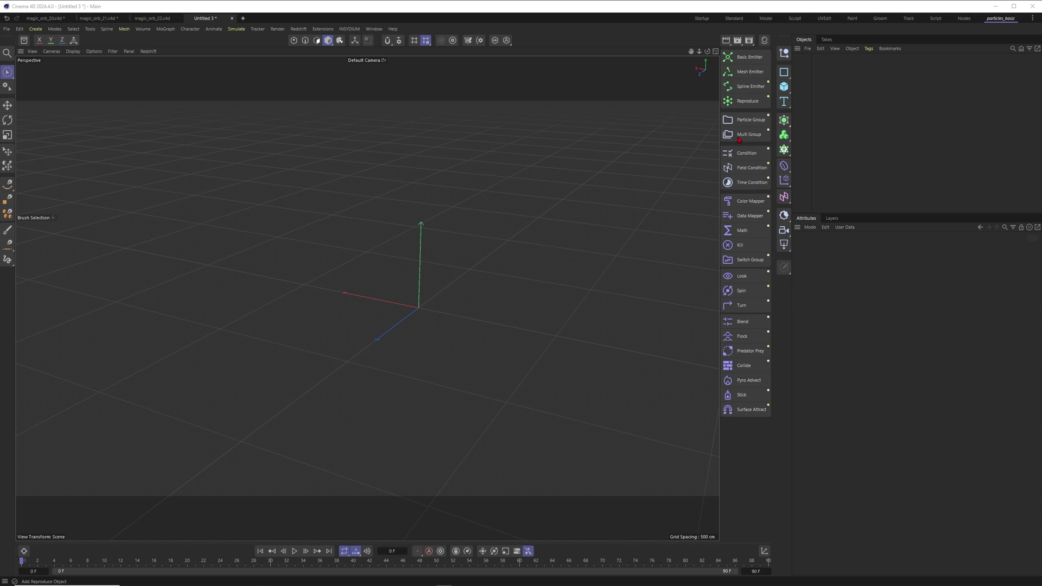
{"action": "left_click", "coordinate": [236, 28]}
{"action": "mouse_move", "coordinate": [260, 107]}
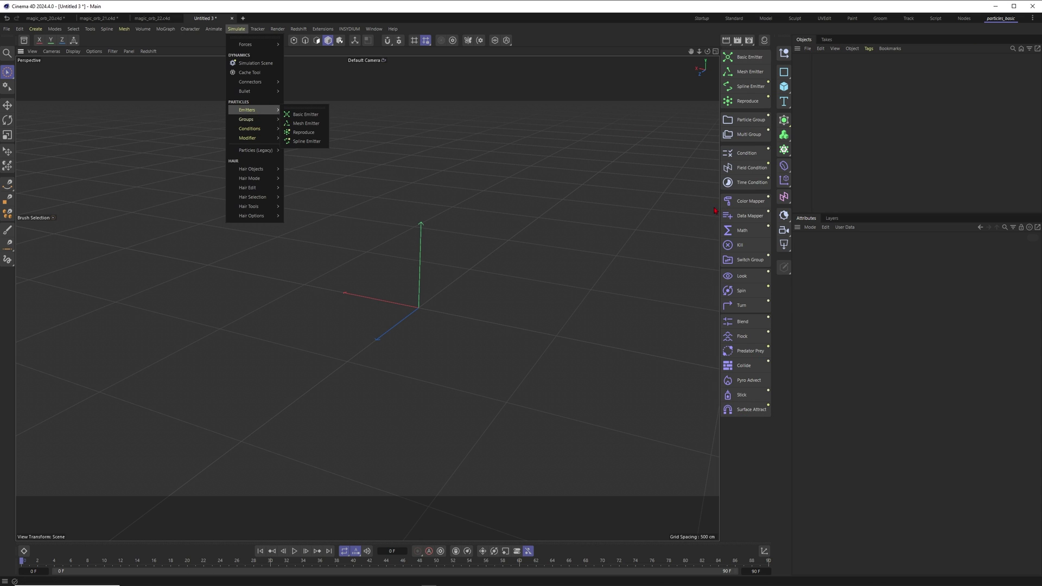
{"action": "key", "text": "Escape"}
{"action": "key", "text": "Escape"}
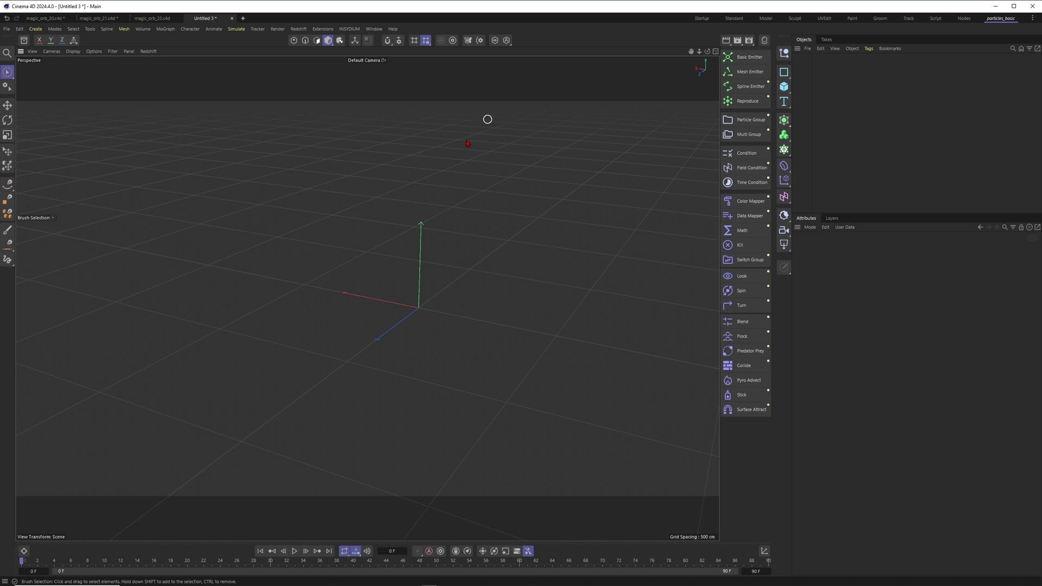
Add a sphere primitive at the origin of the empty scene and leave it deselected.
{"action": "middle_click_drag", "start_coordinate": [417, 319], "coordinate": [425, 308], "text": "alt"}
{"action": "left_click_drag", "start_coordinate": [425, 305], "coordinate": [358, 287], "text": "alt"}
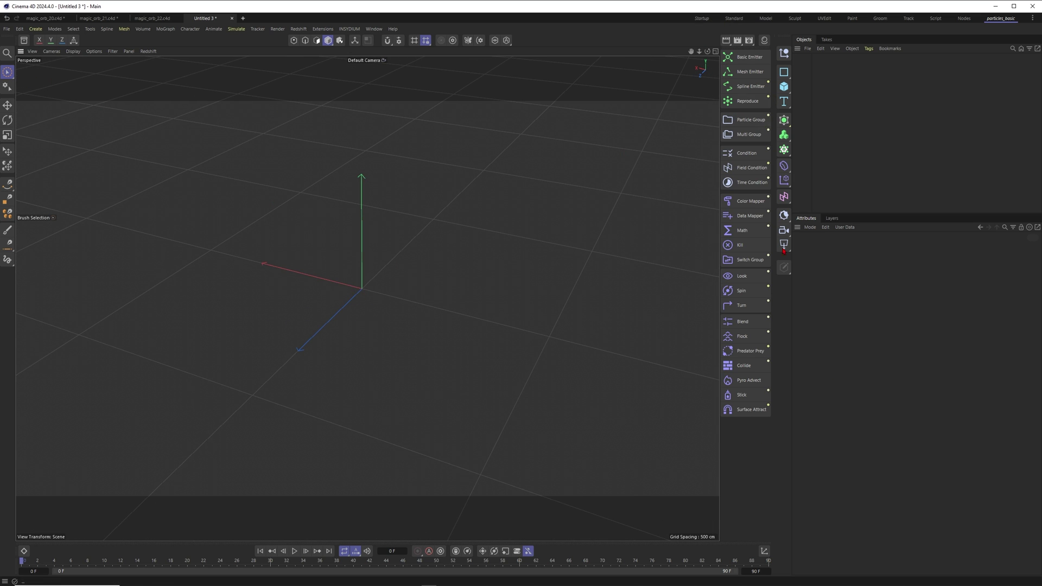
{"action": "middle_click_drag", "start_coordinate": [363, 289], "coordinate": [344, 281], "text": "alt"}
{"action": "left_click_drag", "start_coordinate": [344, 282], "coordinate": [342, 225], "text": "alt"}
{"action": "middle_click_drag", "start_coordinate": [353, 267], "coordinate": [396, 286], "text": "alt"}
{"action": "right_click_drag", "start_coordinate": [396, 286], "coordinate": [424, 279], "text": "alt"}
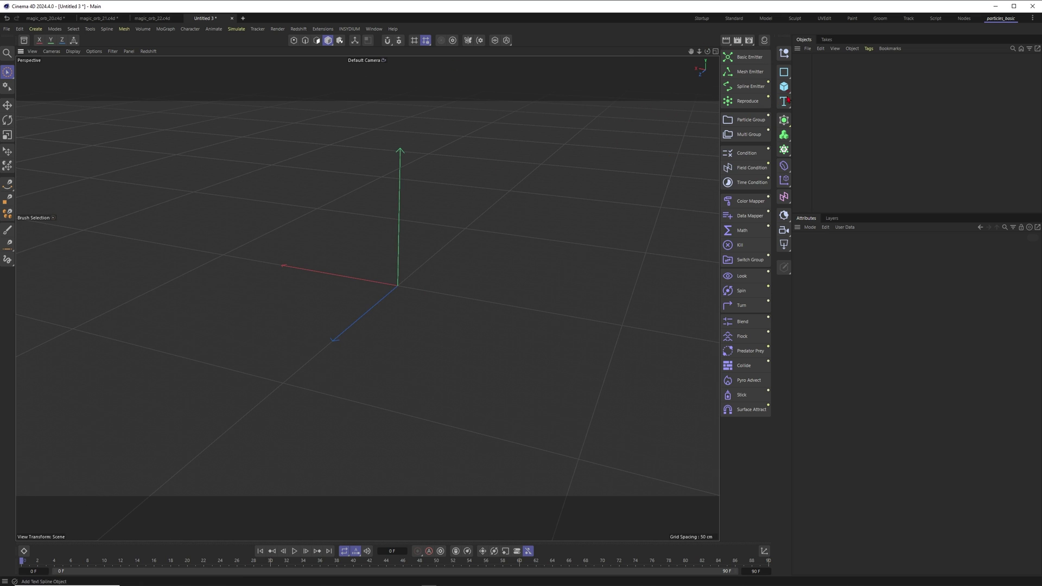
{"action": "left_click_drag", "start_coordinate": [785, 85], "coordinate": [817, 168]}
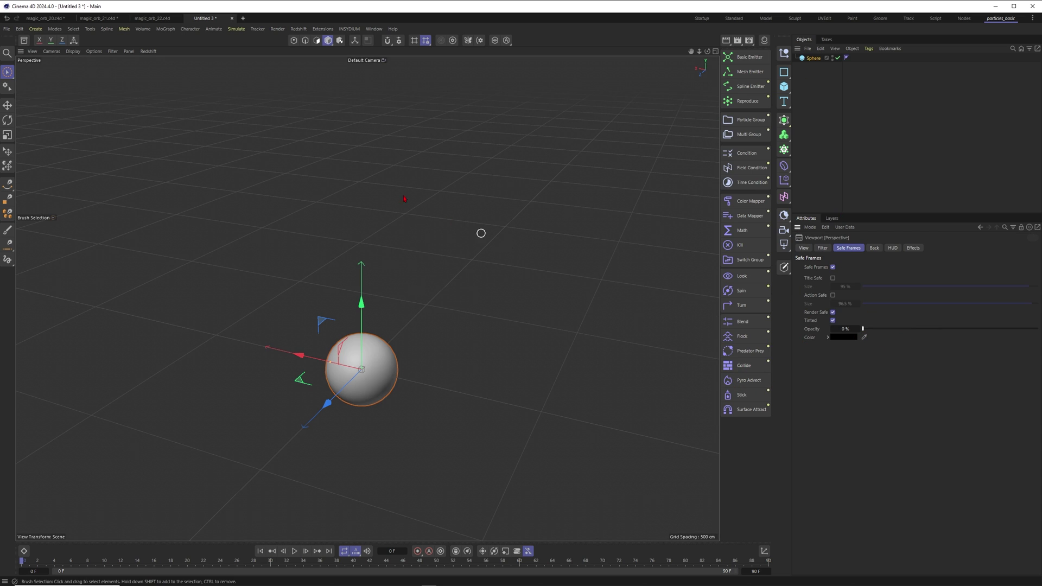
{"action": "left_click", "coordinate": [395, 196]}
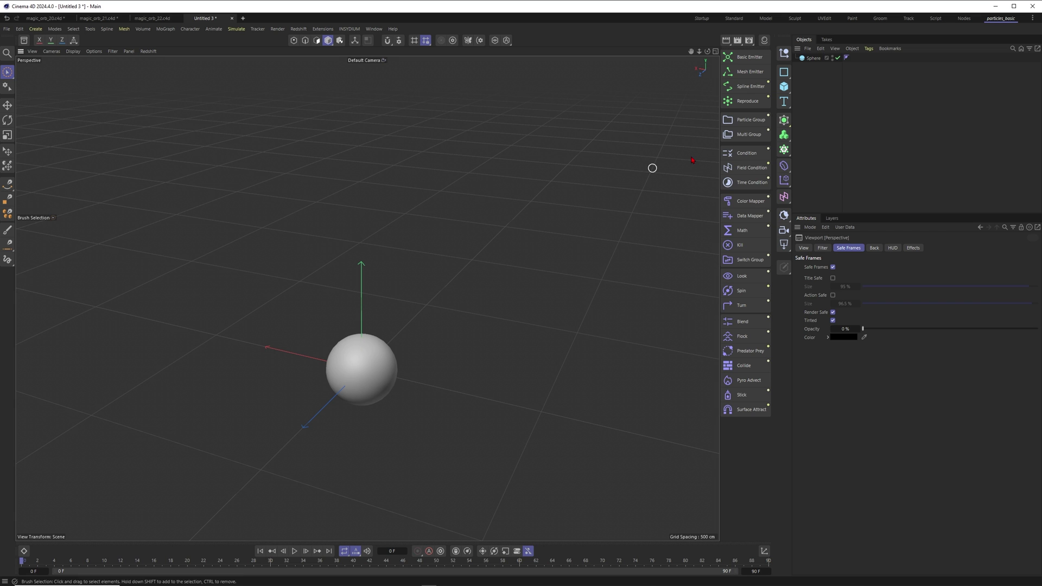
{"action": "scroll", "coordinate": [386, 357], "scroll_direction": "down", "scroll_amount": 2}
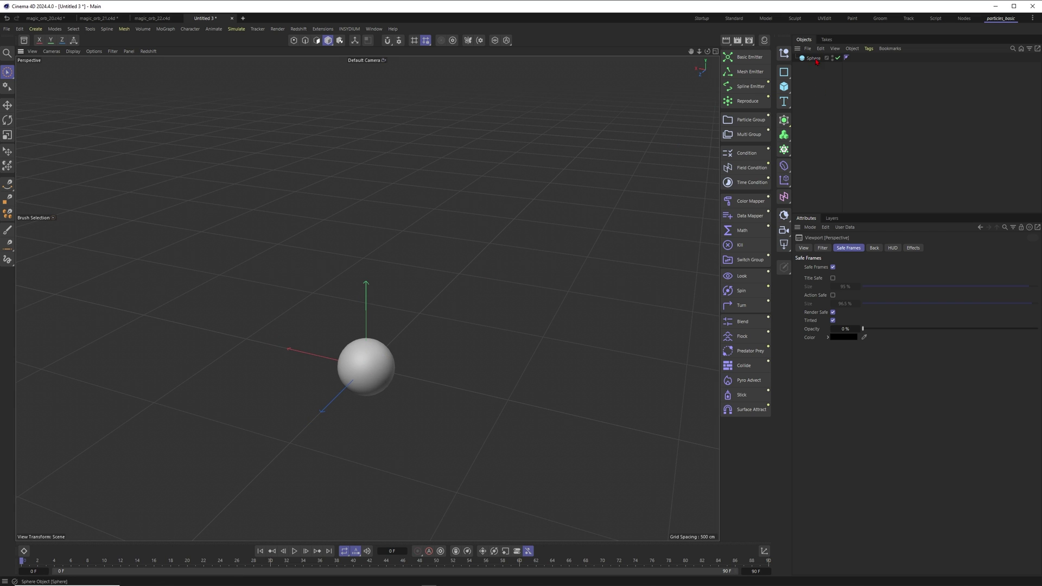
Set the sphere's radius to 50 cm and its segments to 50.
{"action": "left_click", "coordinate": [813, 58]}
{"action": "left_click", "coordinate": [849, 267]}
{"action": "type", "text": "50"}
{"action": "key", "text": "Return"}
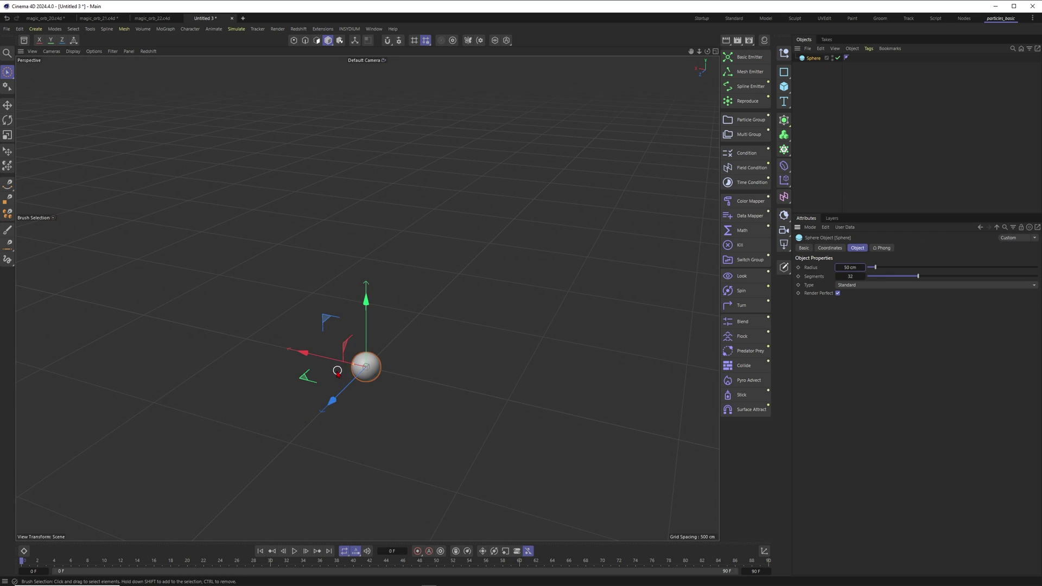
{"action": "middle_click_drag", "start_coordinate": [337, 370], "coordinate": [401, 348], "text": "alt"}
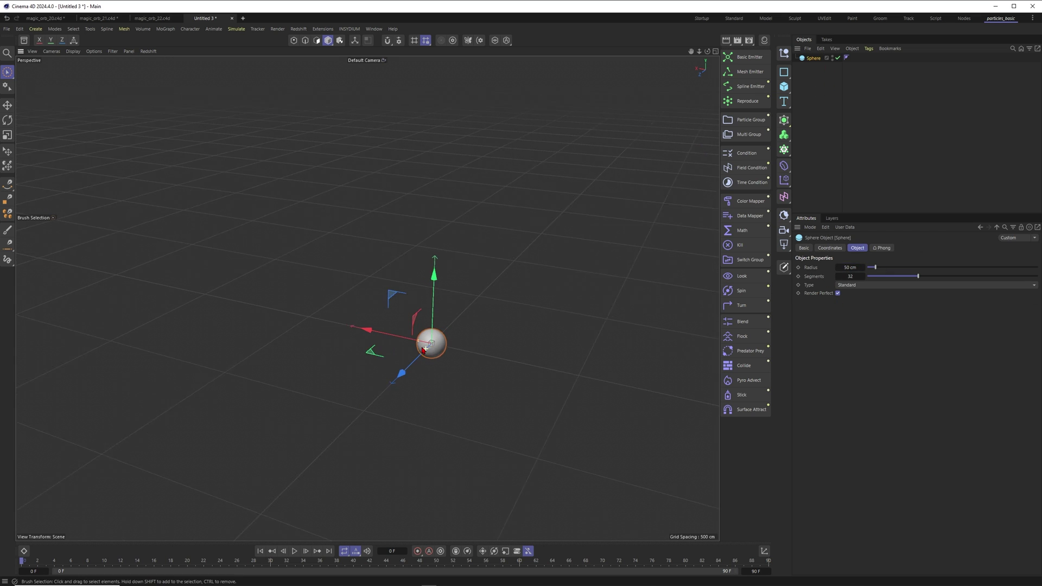
{"action": "right_click_drag", "start_coordinate": [401, 348], "coordinate": [547, 320], "text": "alt"}
{"action": "key", "text": "ctrl+z"}
{"action": "key", "text": "ctrl+z"}
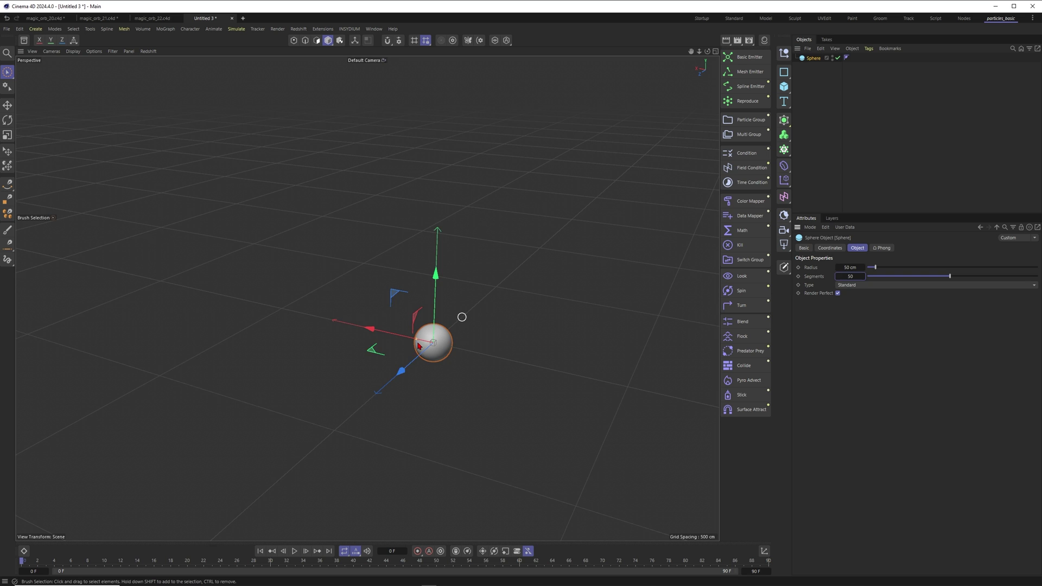
Assign a Pyro Emitter simulation tag to the sphere and play the simulation.
{"action": "right_click", "coordinate": [813, 58]}
{"action": "mouse_move", "coordinate": [857, 185]}
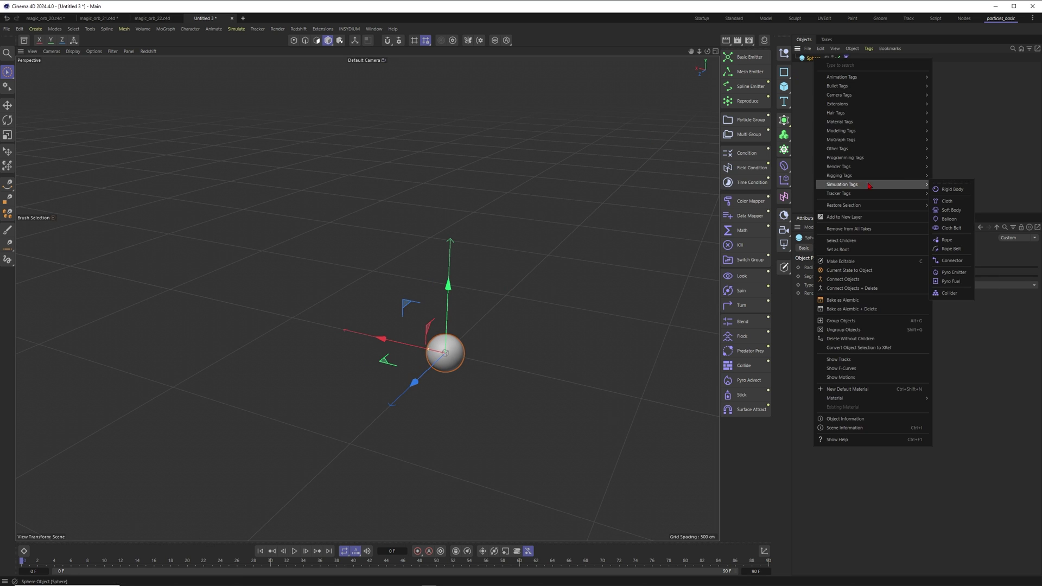
{"action": "left_click", "coordinate": [954, 272]}
{"action": "left_click_drag", "start_coordinate": [507, 296], "coordinate": [377, 442], "text": "alt"}
{"action": "left_click", "coordinate": [293, 552]}
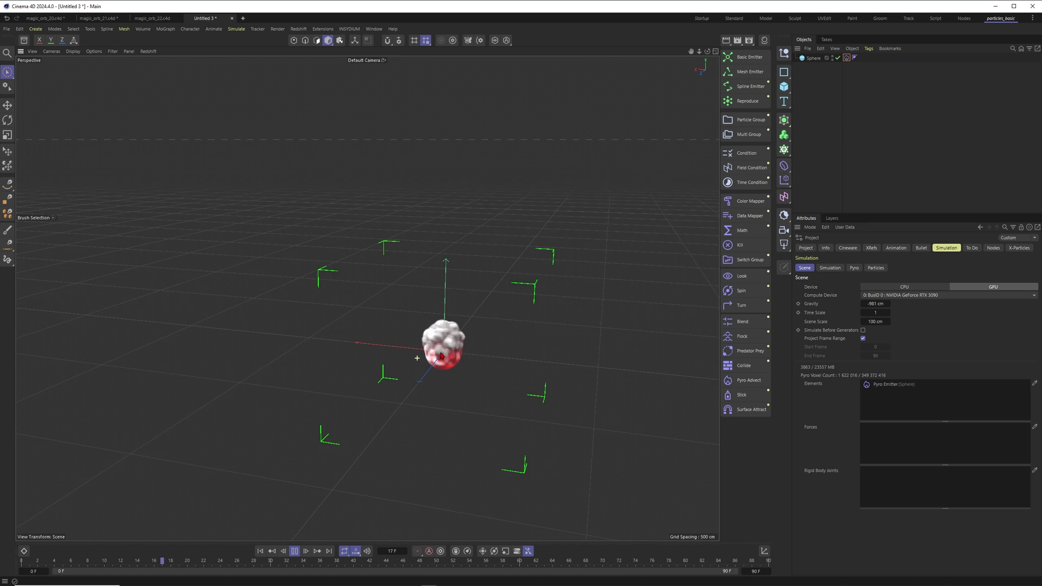
Extend the project's end frame to 300 and then to 600 while the simulation plays.
{"action": "double_click", "coordinate": [756, 571]}
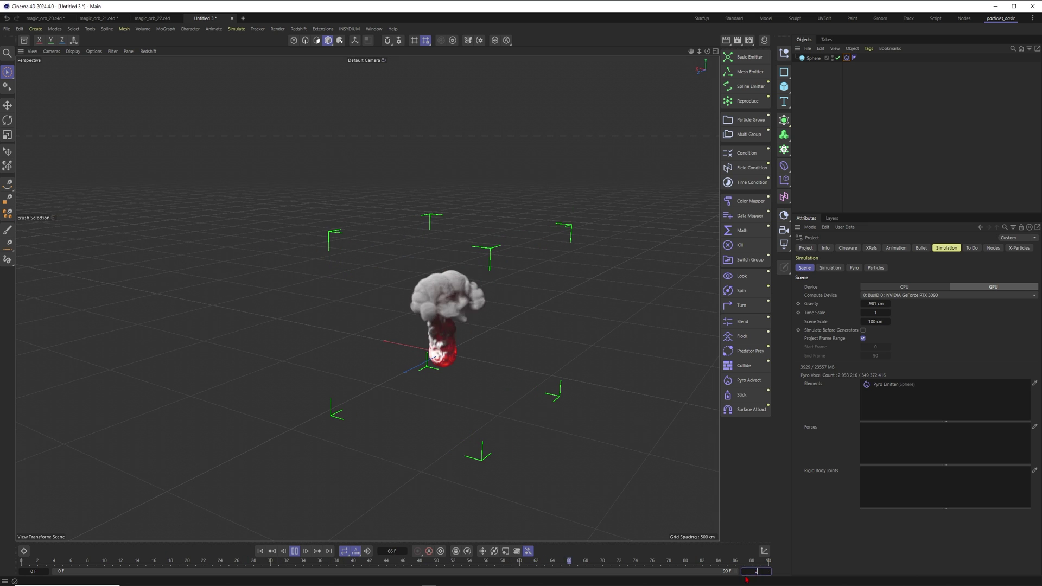
{"action": "type", "text": "300"}
{"action": "key", "text": "Return"}
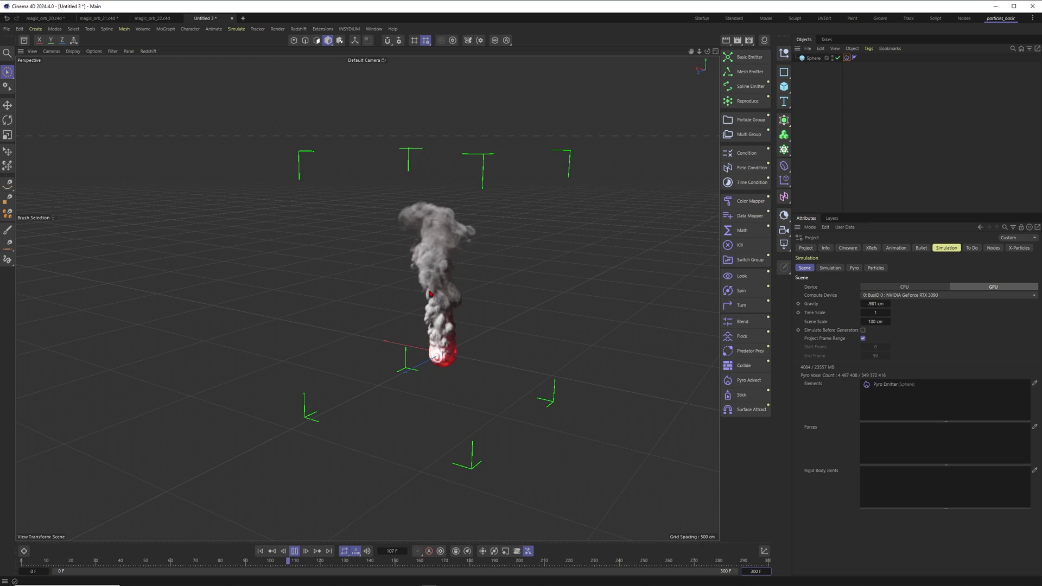
{"action": "double_click", "coordinate": [753, 571]}
{"action": "type", "text": "600"}
{"action": "key", "text": "Return"}
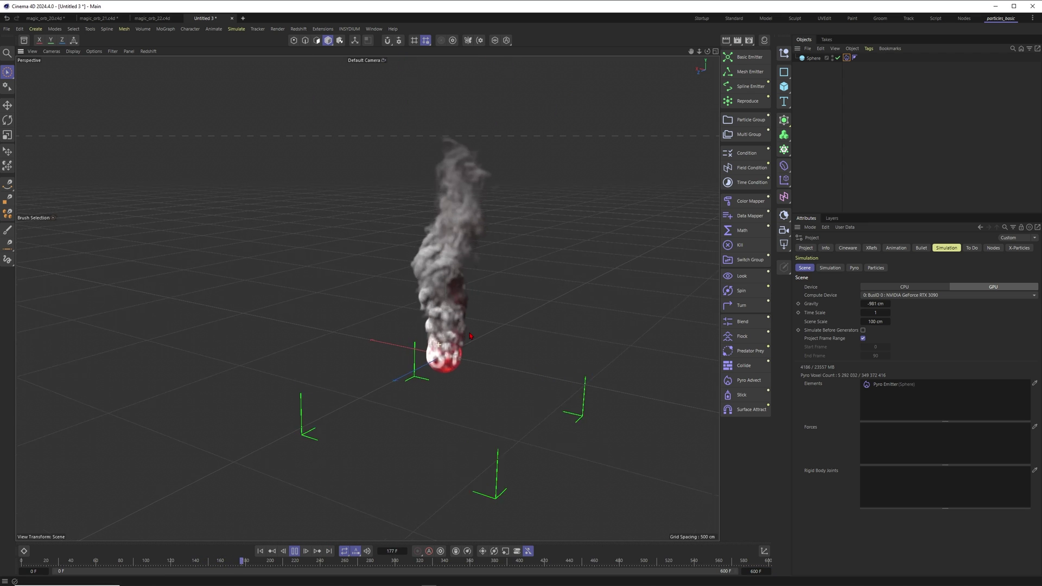
Stop the pyro simulation and return the timeline to the first frame.
{"action": "left_click", "coordinate": [294, 551]}
{"action": "left_click_drag", "start_coordinate": [314, 503], "coordinate": [261, 472], "text": "alt"}
{"action": "scroll", "coordinate": [314, 488], "scroll_direction": "up", "scroll_amount": 3}
{"action": "left_click", "coordinate": [260, 551]}
{"action": "scroll", "coordinate": [442, 396], "scroll_direction": "up", "scroll_amount": 3}
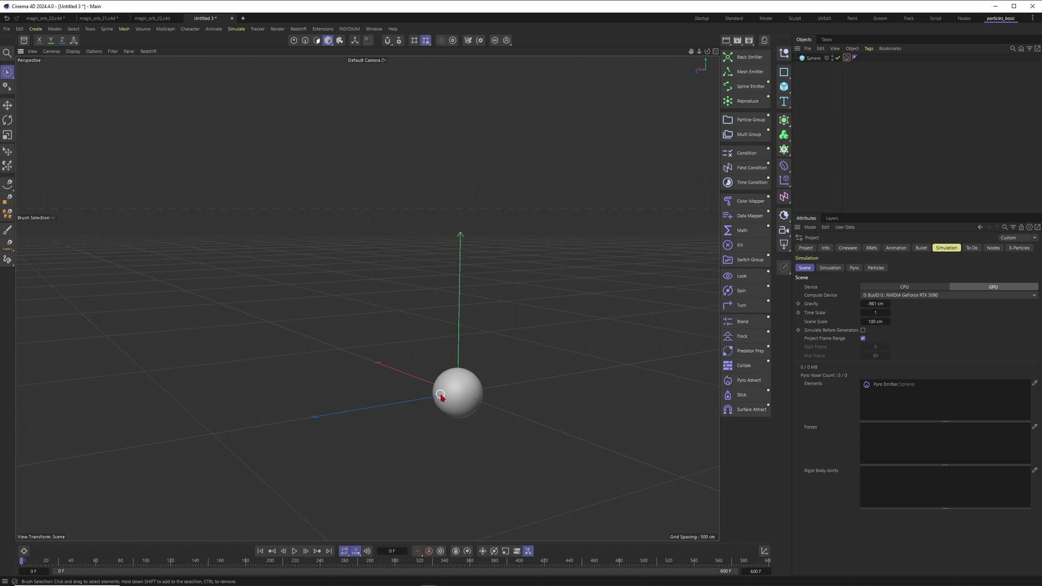
{"action": "left_click_drag", "start_coordinate": [442, 396], "coordinate": [484, 418], "text": "alt"}
Add a Mesh Emitter with the sphere as its emission geometry.
{"action": "left_click", "coordinate": [845, 93]}
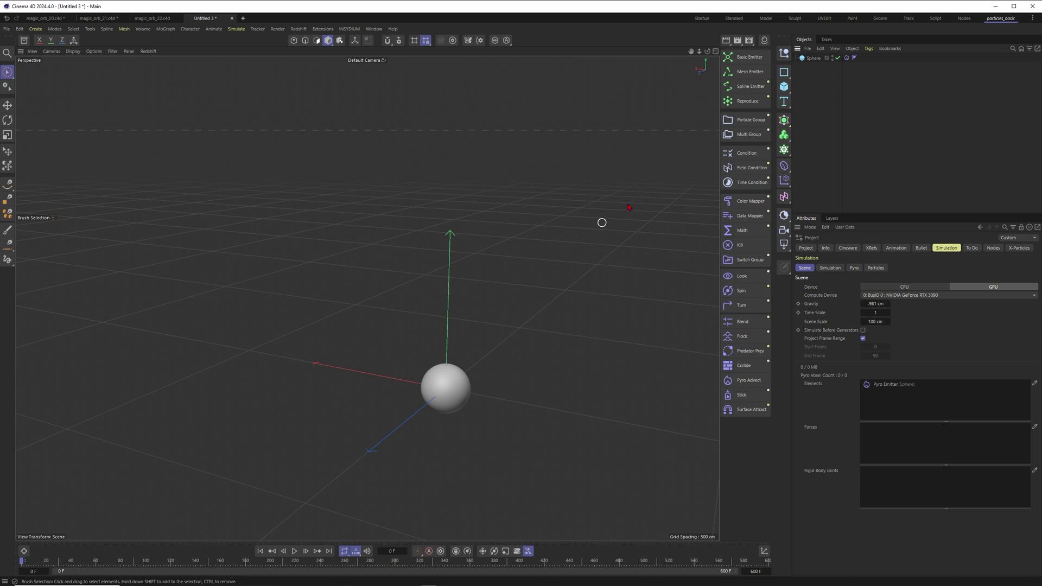
{"action": "left_click", "coordinate": [817, 69]}
{"action": "left_click", "coordinate": [814, 58]}
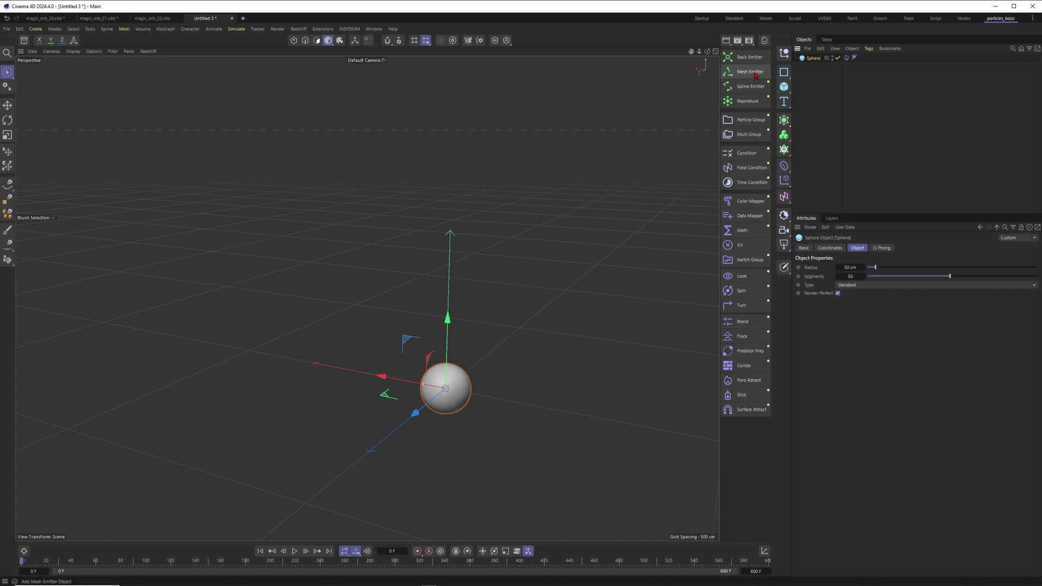
{"action": "left_click", "coordinate": [236, 29]}
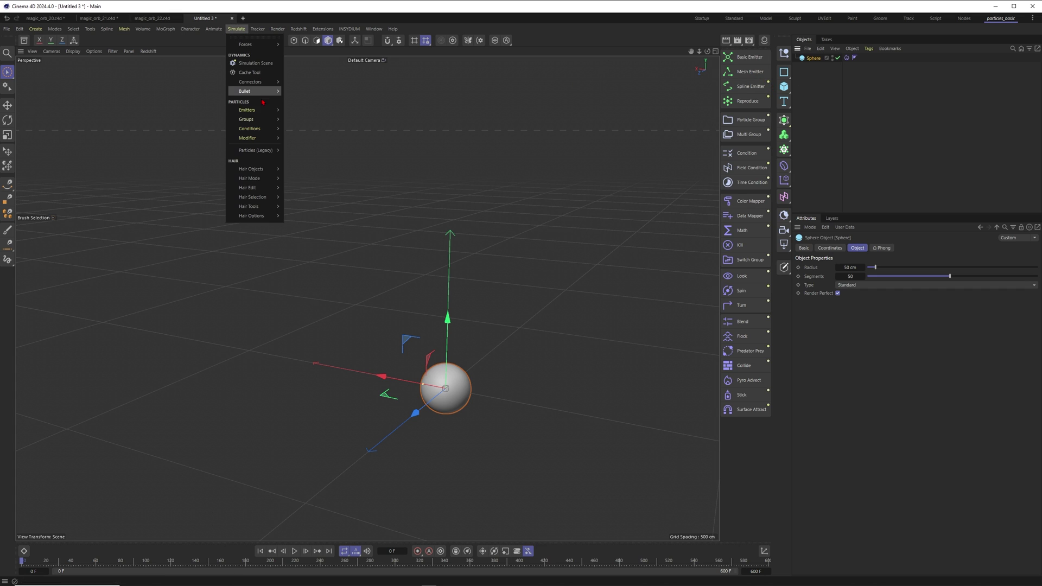
{"action": "mouse_move", "coordinate": [247, 110]}
{"action": "left_click", "coordinate": [305, 124]}
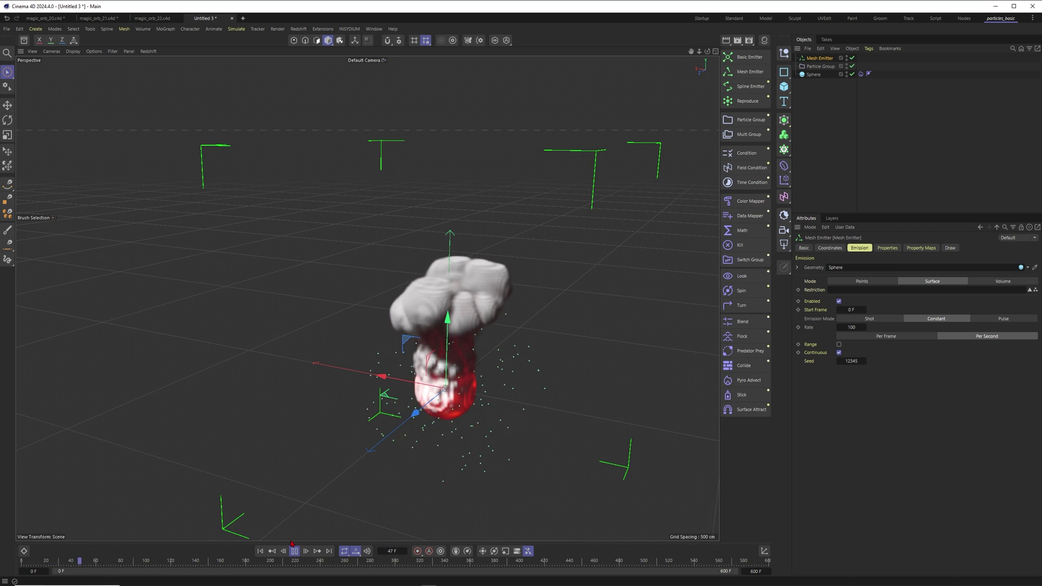
Stop the playing simulation, inspect the emitted particles and return the timeline to the first frame.
{"action": "left_click", "coordinate": [294, 550]}
{"action": "scroll", "coordinate": [463, 376], "scroll_direction": "down", "scroll_amount": 3}
{"action": "left_click_drag", "start_coordinate": [463, 375], "coordinate": [551, 328], "text": "alt"}
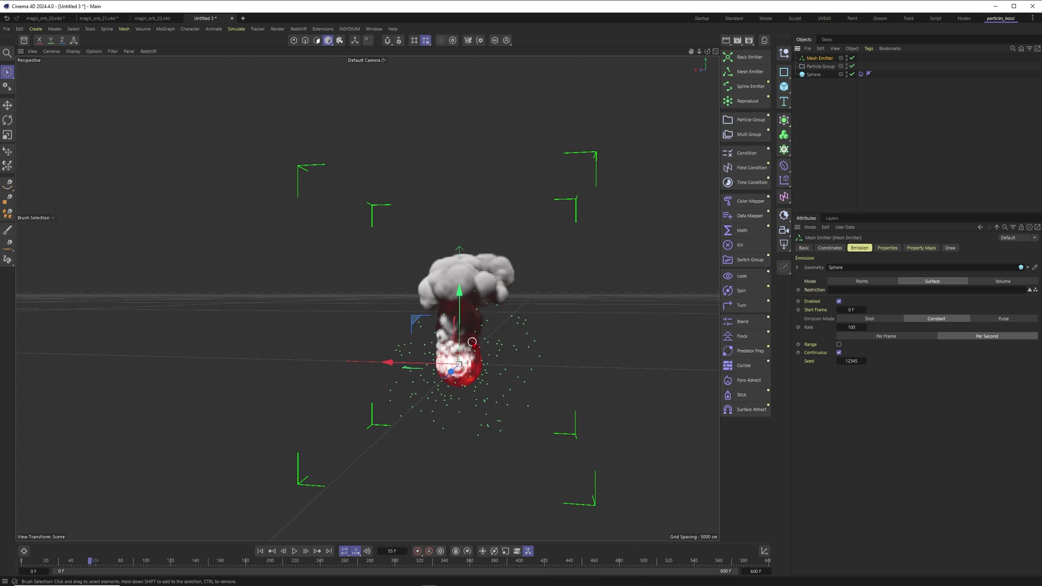
{"action": "left_click", "coordinate": [260, 551]}
Set the Mesh Emitter's speed to 0 and its emission rate to 10000, and play the simulation.
{"action": "key", "text": "0"}
{"action": "left_click", "coordinate": [887, 247]}
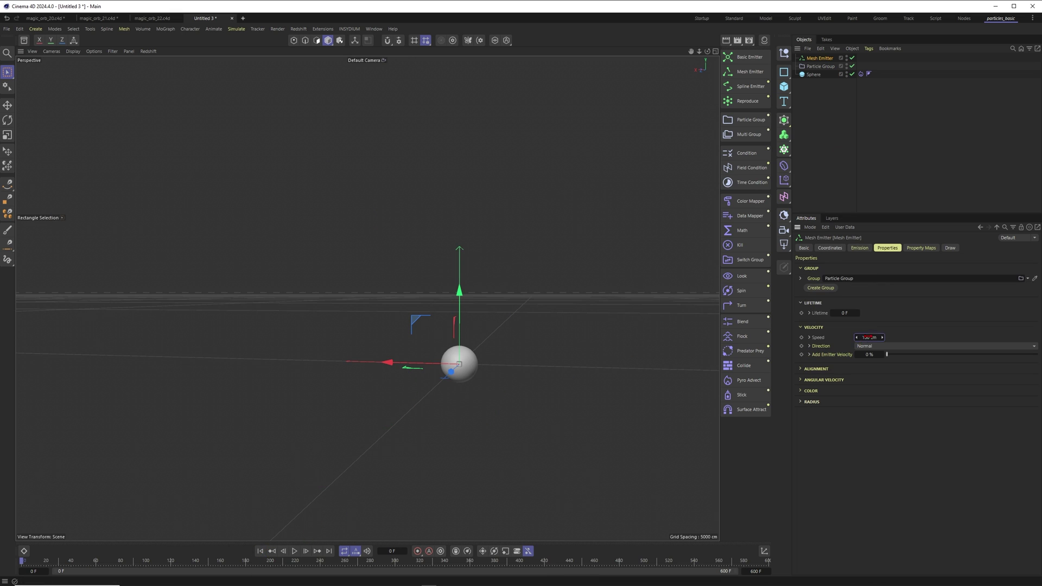
{"action": "left_click", "coordinate": [860, 248]}
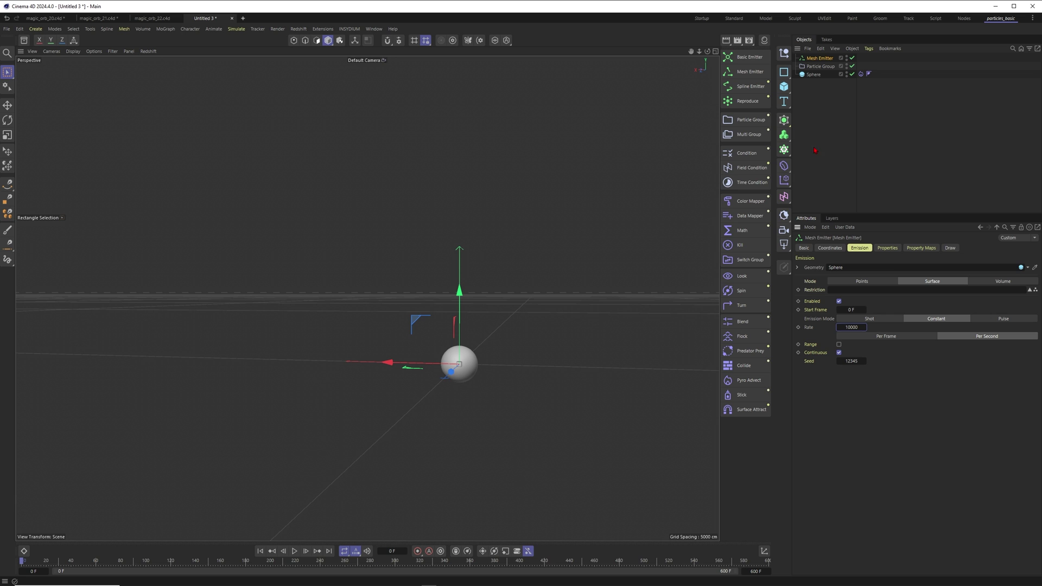
{"action": "key", "text": "Return"}
{"action": "key", "text": "F8"}
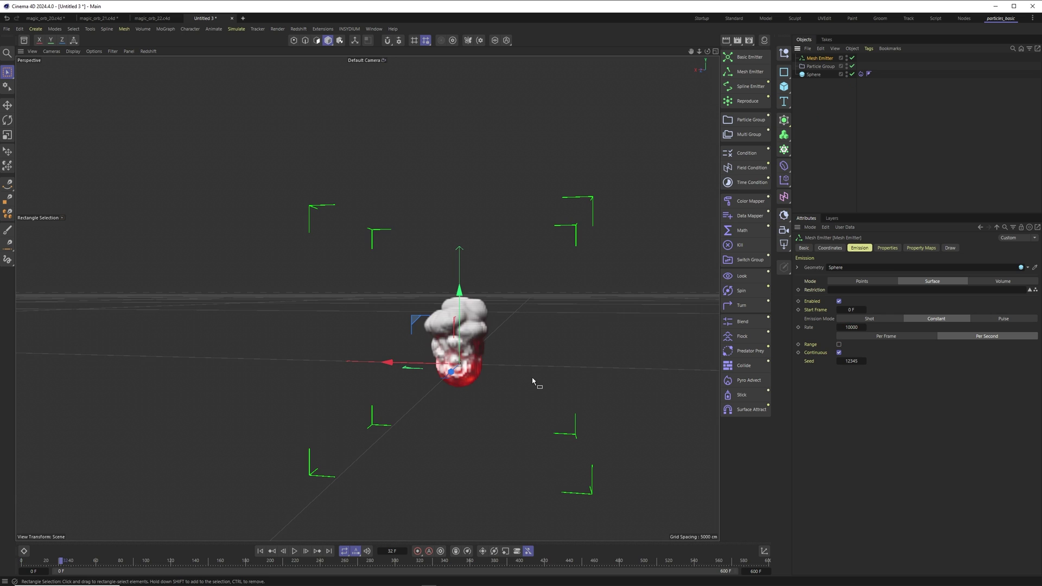
Add a Pyro Advect modifier and nest it under the Particle Group.
{"action": "left_click", "coordinate": [822, 66]}
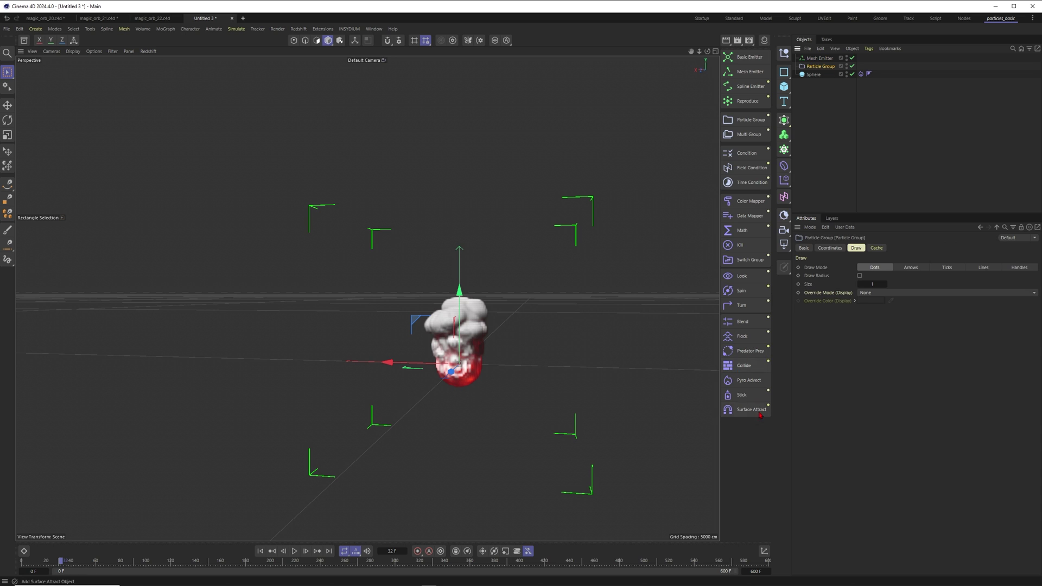
{"action": "left_click", "coordinate": [748, 380]}
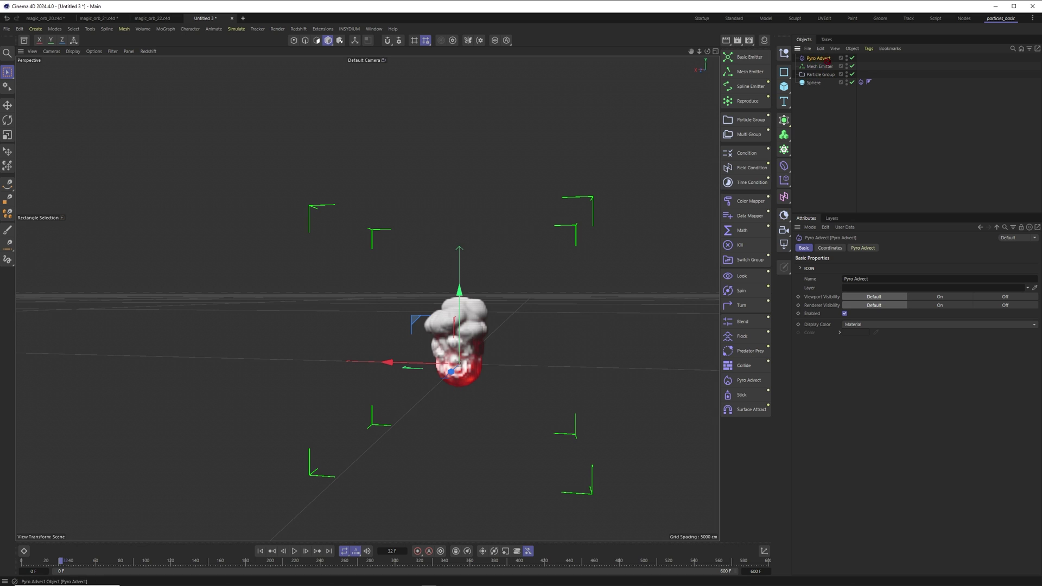
{"action": "left_click_drag", "start_coordinate": [827, 61], "coordinate": [822, 75]}
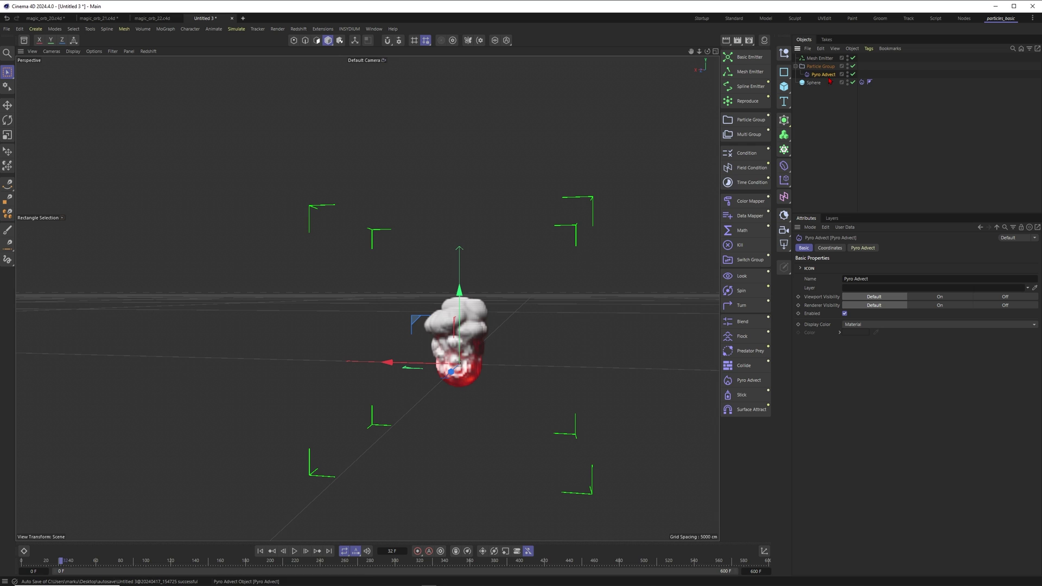
Play the simulation from the first frame, stop it and inspect how the particles follow the pyro smoke.
{"action": "left_click", "coordinate": [260, 551]}
{"action": "left_click", "coordinate": [294, 551]}
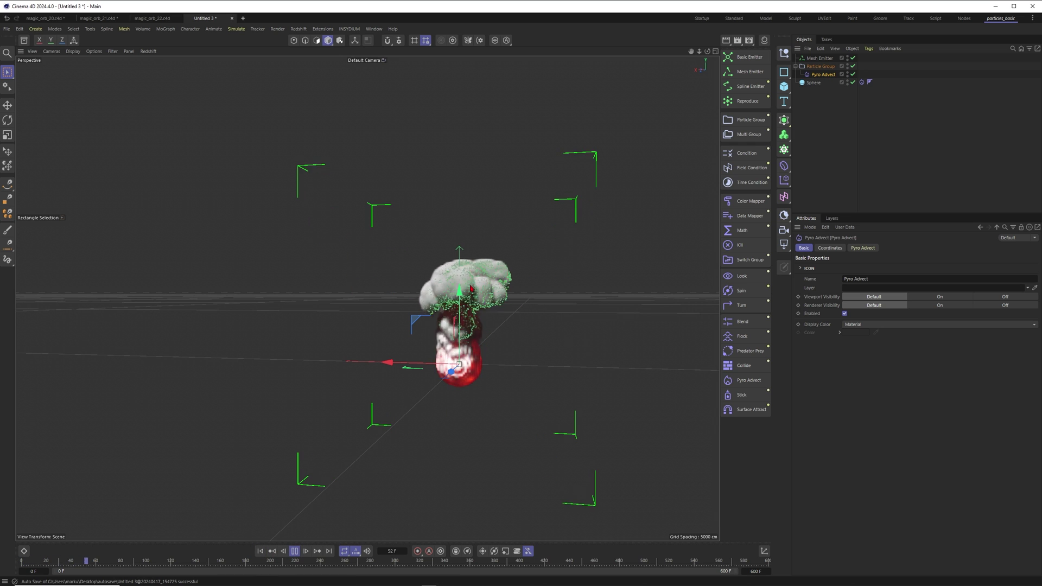
{"action": "left_click", "coordinate": [294, 551]}
{"action": "middle_click_drag", "start_coordinate": [444, 244], "coordinate": [425, 295], "text": "alt"}
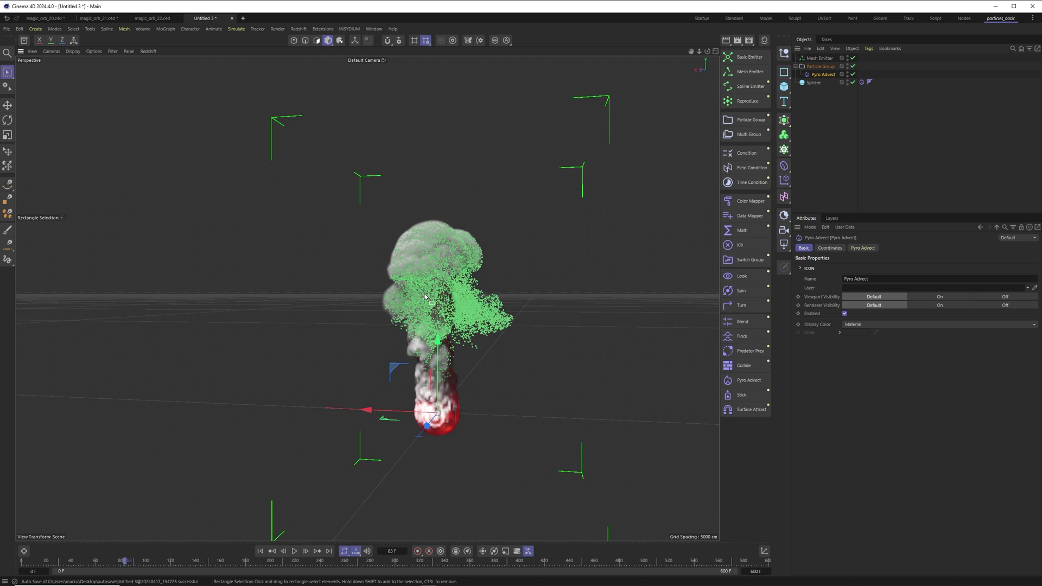
{"action": "left_click_drag", "start_coordinate": [438, 275], "coordinate": [439, 307], "text": "alt"}
{"action": "left_click_drag", "start_coordinate": [7, 73], "coordinate": [47, 80]}
{"action": "left_click_drag", "start_coordinate": [504, 239], "coordinate": [504, 216], "text": "alt"}
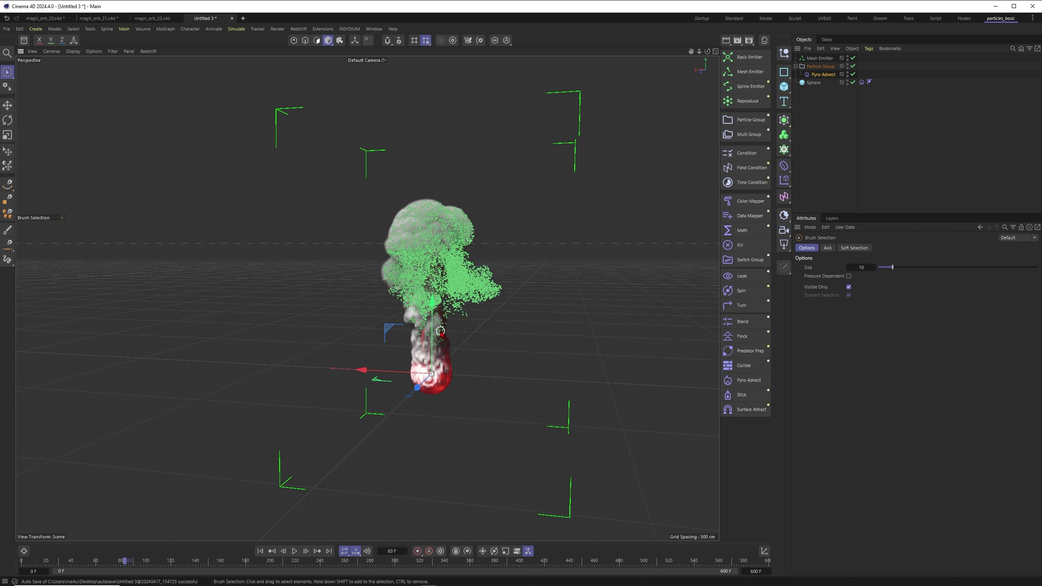
{"action": "left_click_drag", "start_coordinate": [402, 291], "coordinate": [497, 266], "text": "alt"}
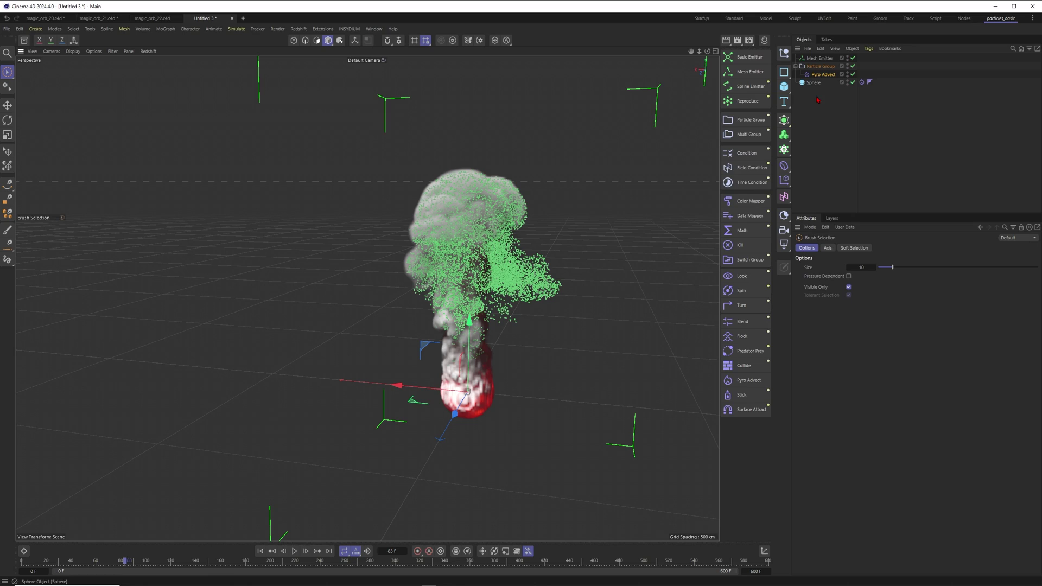
Switch to After Effects and preview the first clip of the magic_orb_22 composition from its start.
{"action": "left_click", "coordinate": [437, 579]}
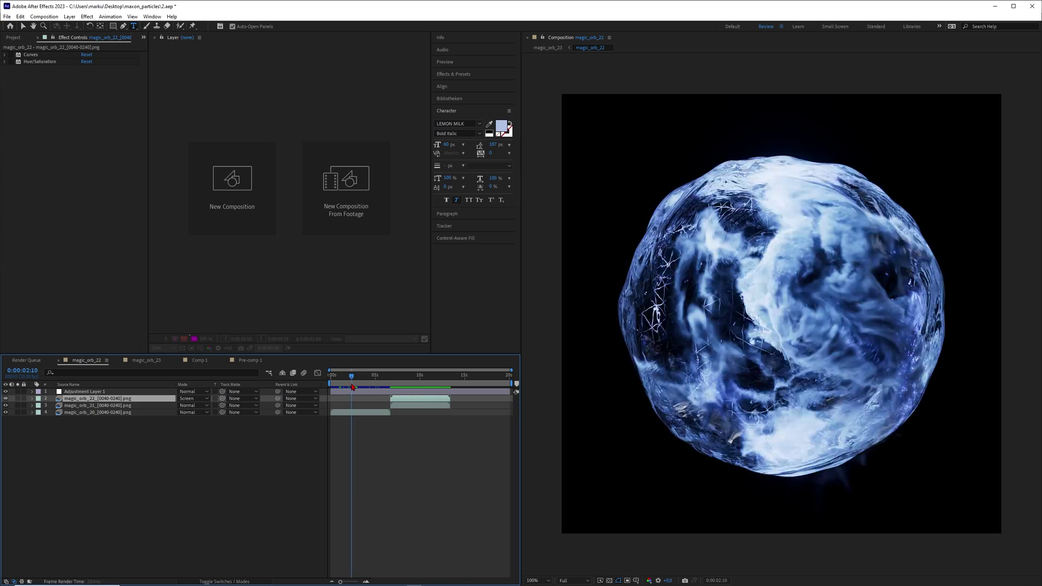
{"action": "left_click_drag", "start_coordinate": [352, 386], "coordinate": [329, 379]}
{"action": "key", "text": "n"}
{"action": "key", "text": "space"}
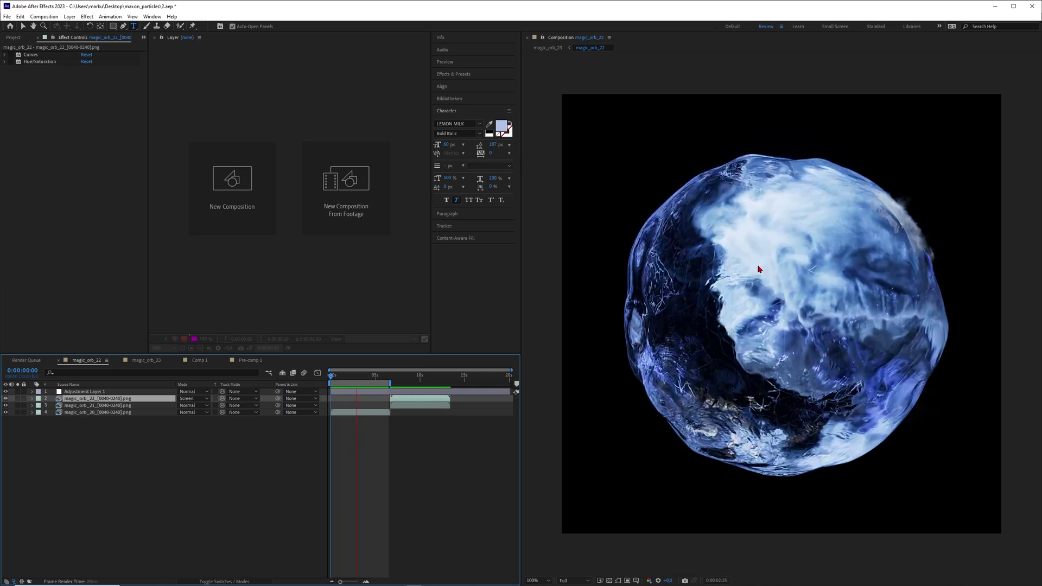
{"action": "left_click_drag", "start_coordinate": [346, 375], "coordinate": [373, 376]}
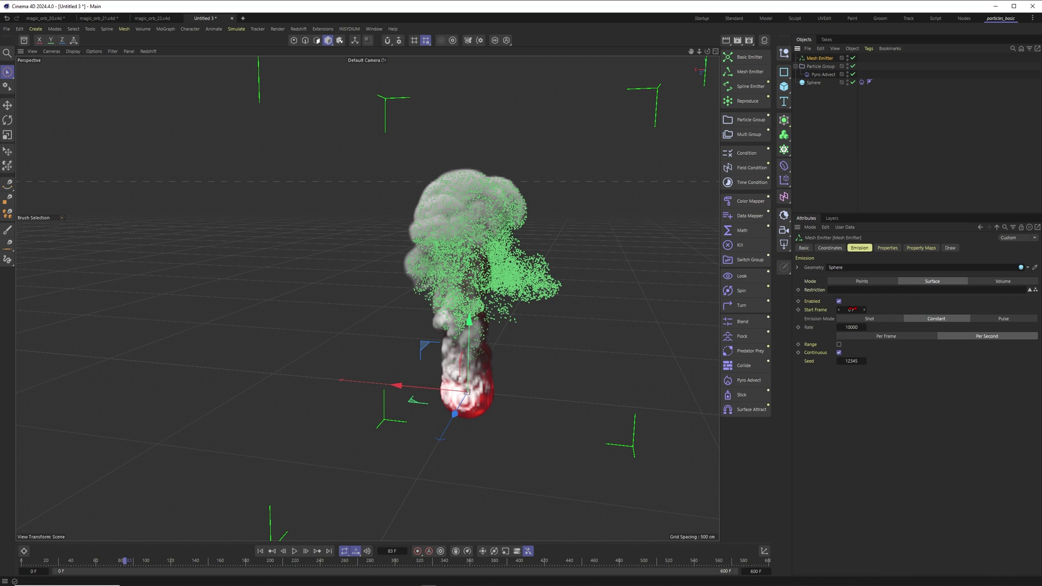
Back in Cinema 4D, try an emission rate of 100000 on the Mesh Emitter, play the simulation and return to the first frame.
{"action": "left_click", "coordinate": [260, 551]}
{"action": "double_click", "coordinate": [849, 328]}
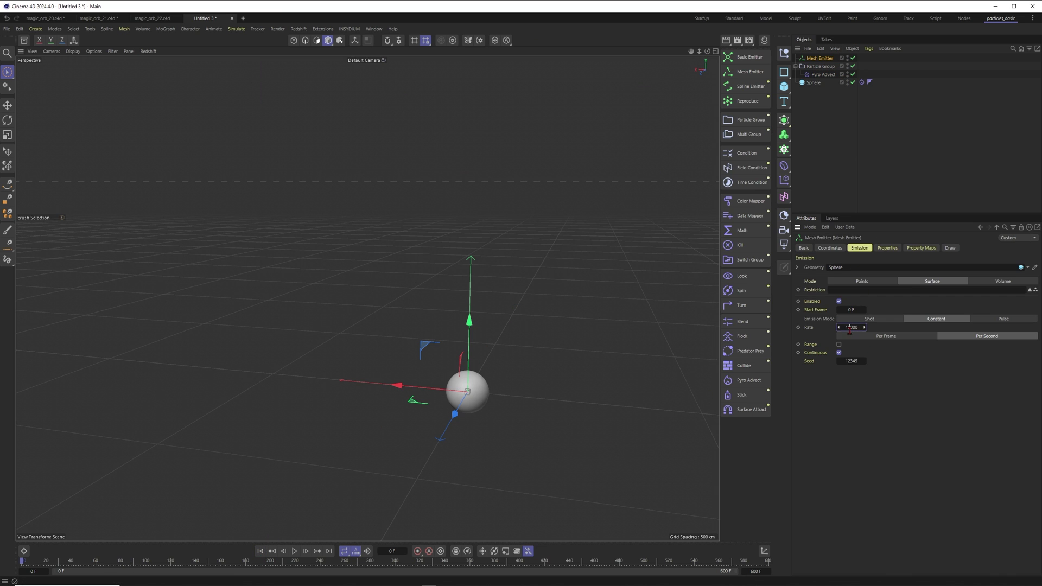
{"action": "key", "text": "Return"}
{"action": "key", "text": "F8"}
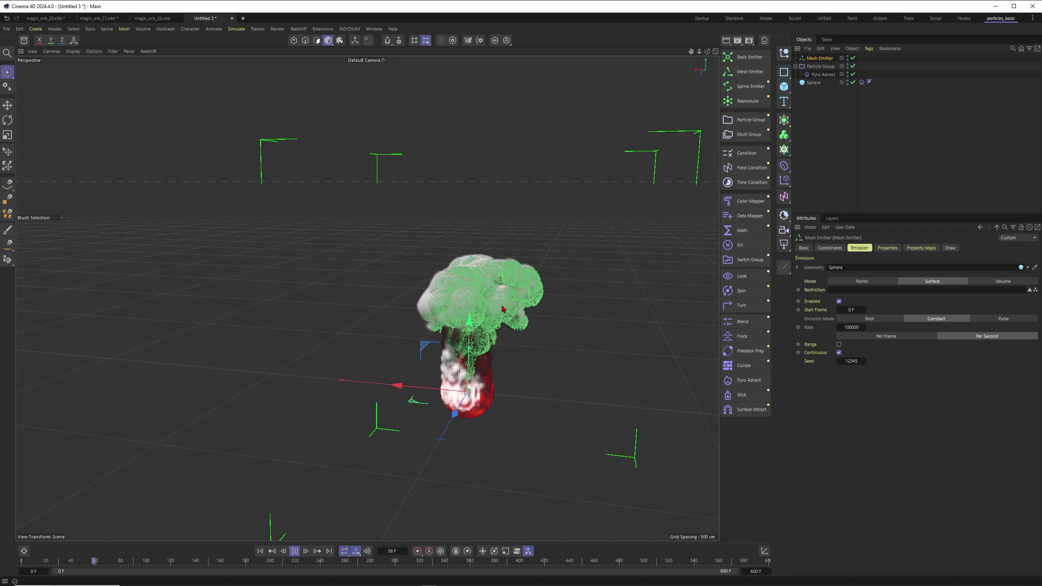
{"action": "key", "text": "shift+f"}
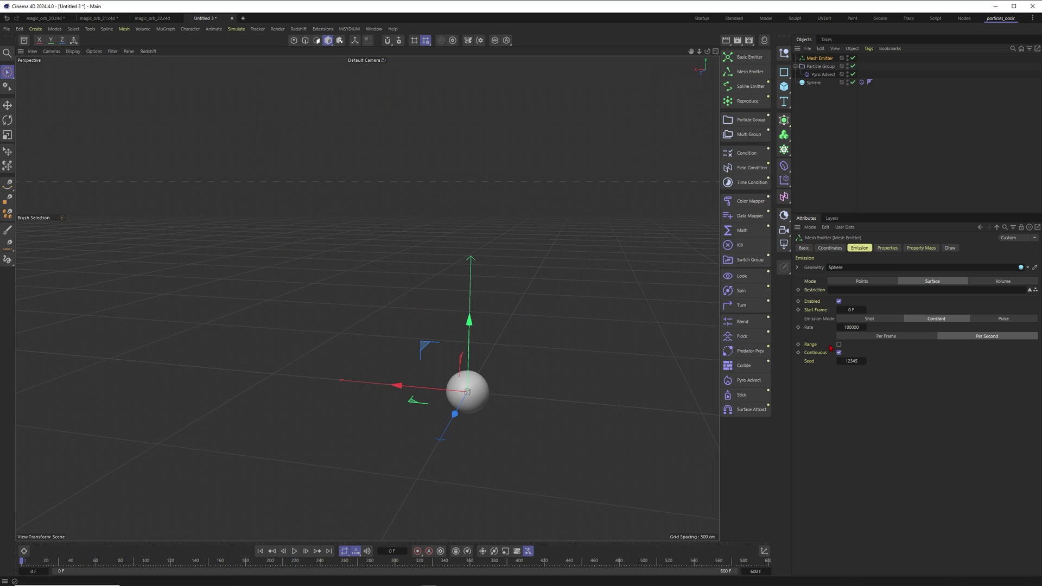
Try an emission rate of 1000000 on the Mesh Emitter, then play and stop the simulation.
{"action": "double_click", "coordinate": [851, 327]}
{"action": "type", "text": "1000000"}
{"action": "key", "text": "Return"}
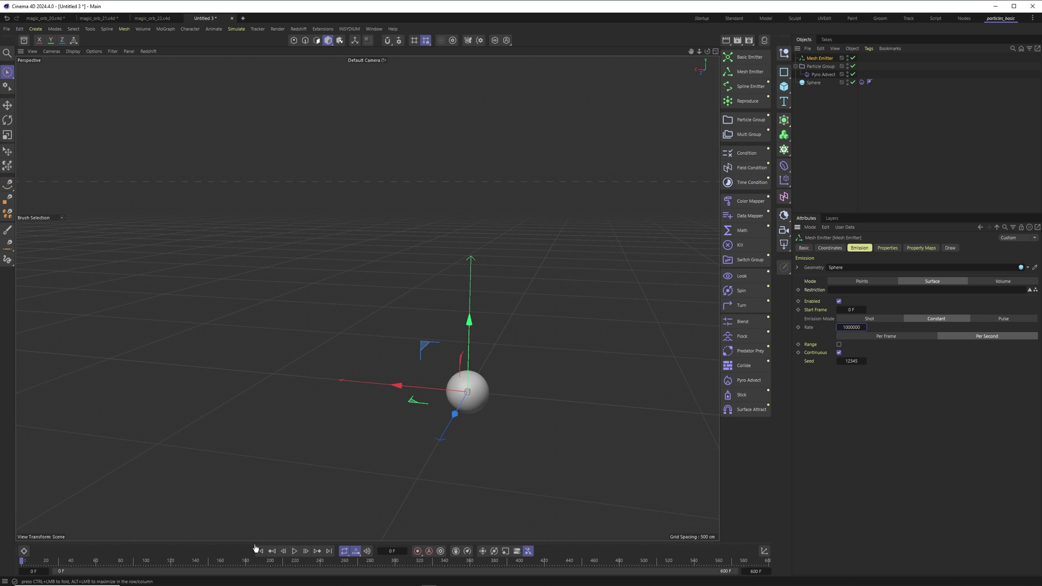
{"action": "key", "text": "F8"}
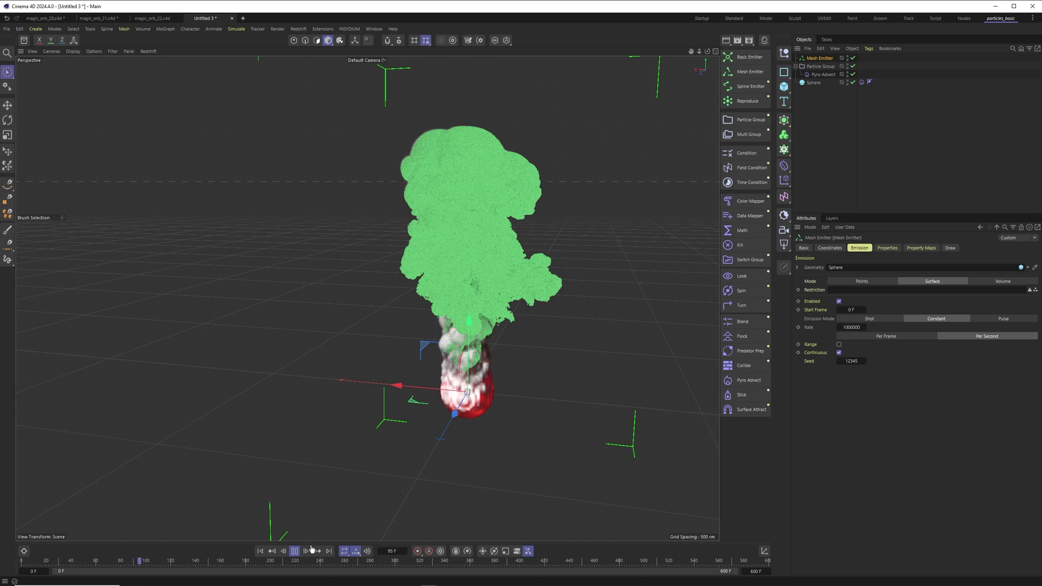
{"action": "left_click", "coordinate": [294, 551]}
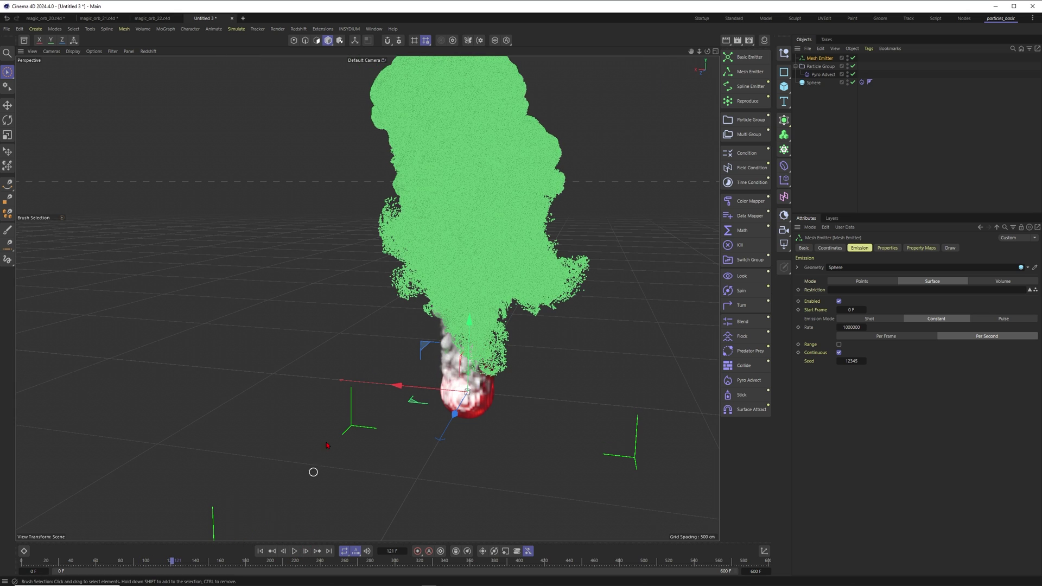
Set the Mesh Emitter's emission rate to 1000 and return the timeline to the first frame.
{"action": "left_click", "coordinate": [849, 327]}
{"action": "type", "text": "1000"}
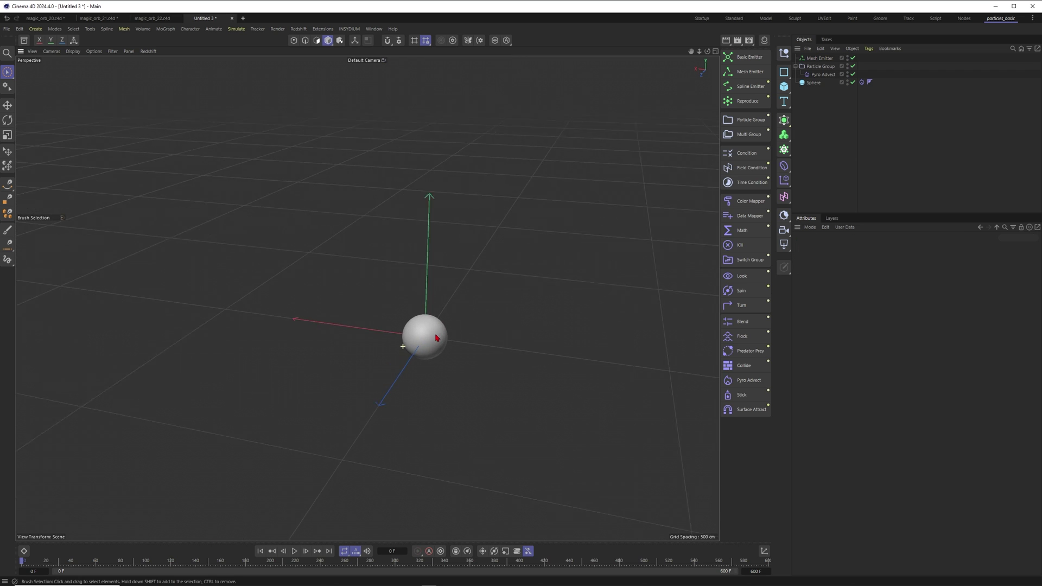
{"action": "scroll", "coordinate": [436, 337], "scroll_direction": "up", "scroll_amount": 2}
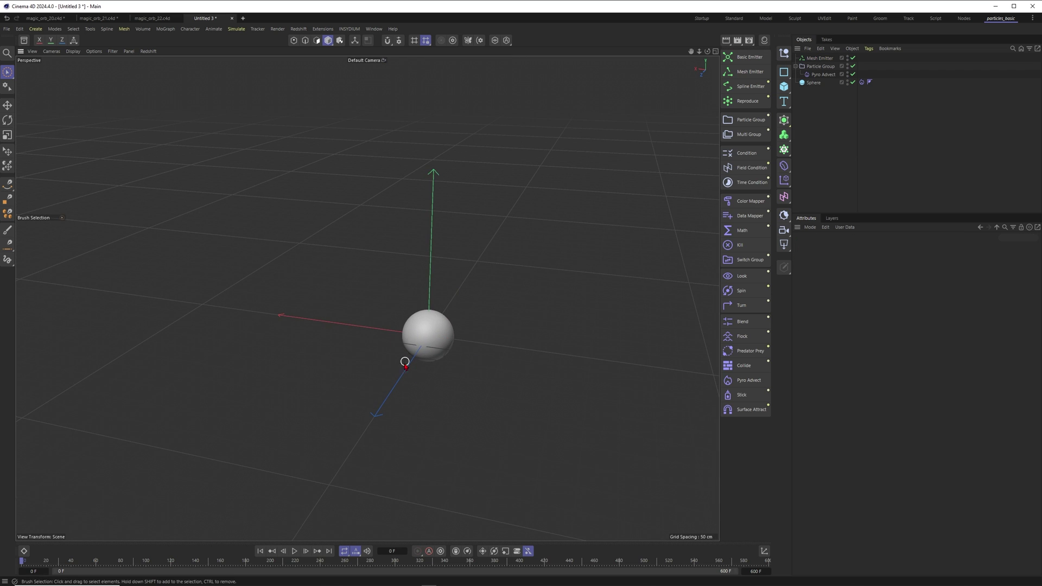
{"action": "left_click_drag", "start_coordinate": [444, 339], "coordinate": [388, 342], "text": "alt"}
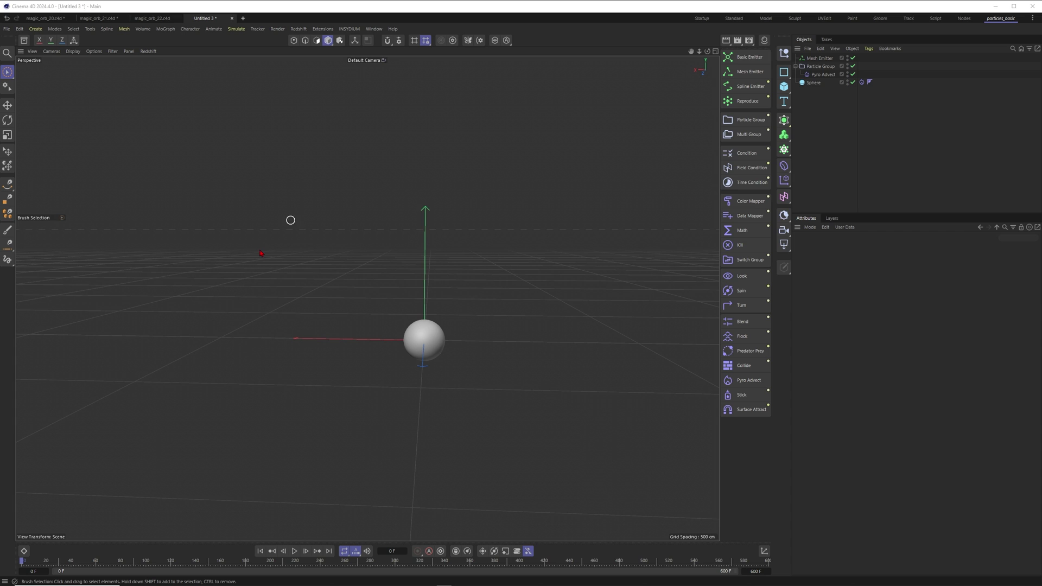
Set the simulation gravity in the project settings to 0 cm.
{"action": "key", "text": "ctrl+d"}
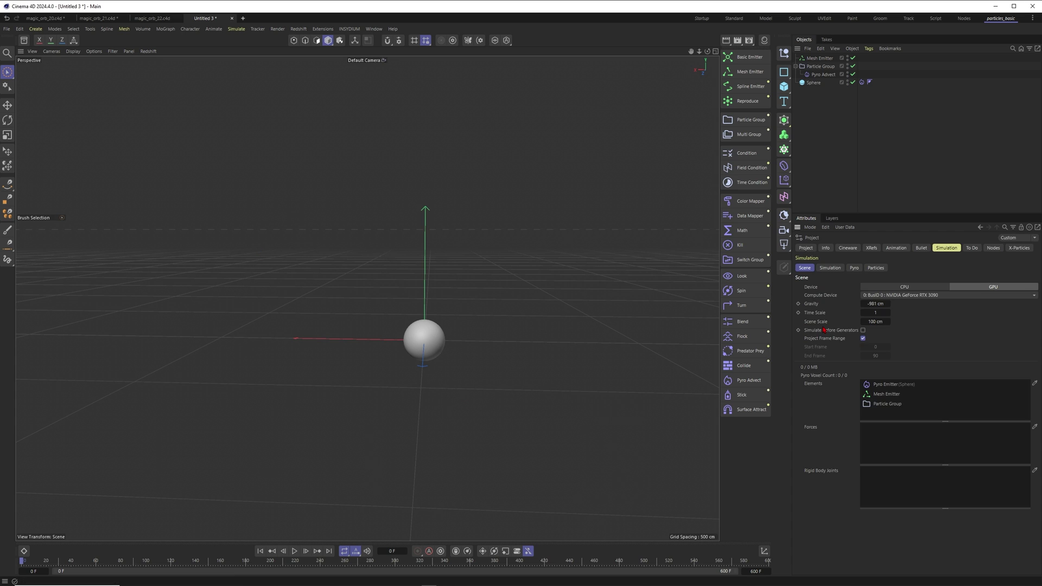
{"action": "double_click", "coordinate": [873, 305]}
{"action": "type", "text": "0"}
Disable the Mesh Emitter, Particle Group and Pyro Advect, and play the simulation with only the pyro sphere.
{"action": "left_click_drag", "start_coordinate": [853, 58], "coordinate": [854, 74]}
{"action": "left_click_drag", "start_coordinate": [432, 350], "coordinate": [375, 342], "text": "alt"}
{"action": "left_click", "coordinate": [295, 551]}
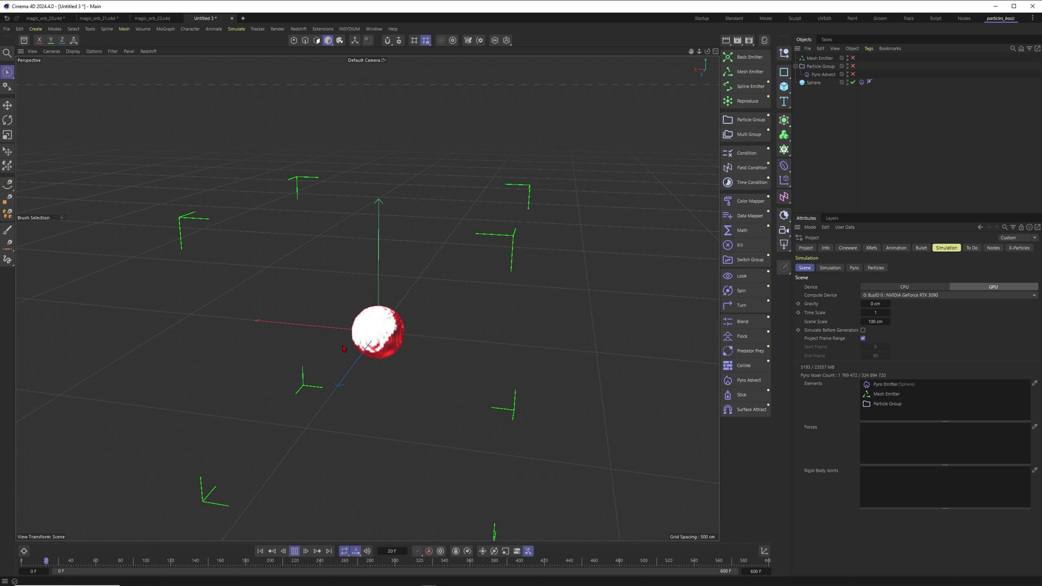
{"action": "left_click", "coordinate": [294, 551]}
Disable temperature in the sphere's Pyro Emitter tag and replay the simulation from the first frame.
{"action": "left_click", "coordinate": [862, 82]}
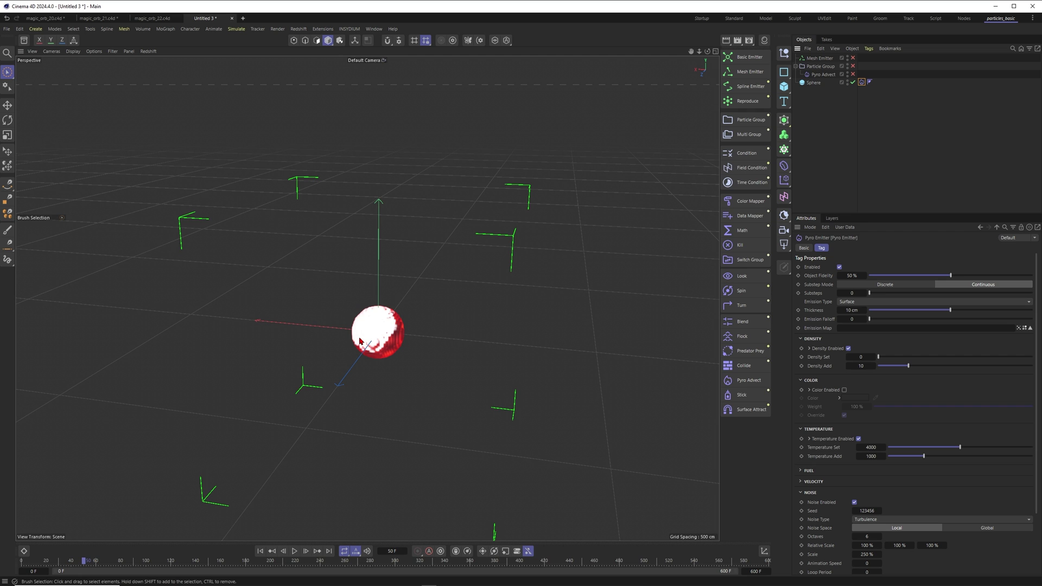
{"action": "left_click", "coordinate": [858, 438]}
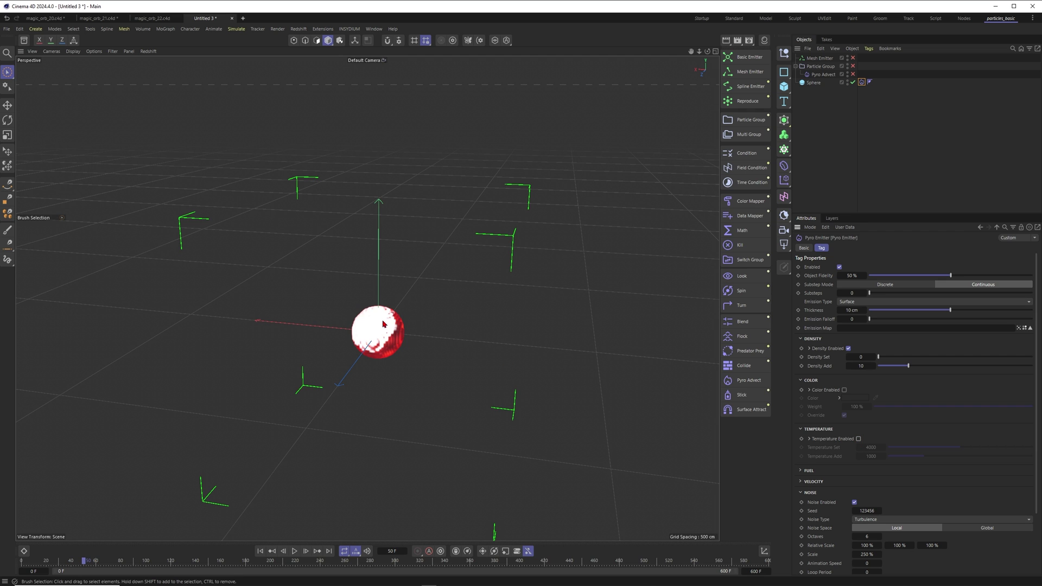
{"action": "left_click_drag", "start_coordinate": [328, 349], "coordinate": [369, 338], "text": "alt"}
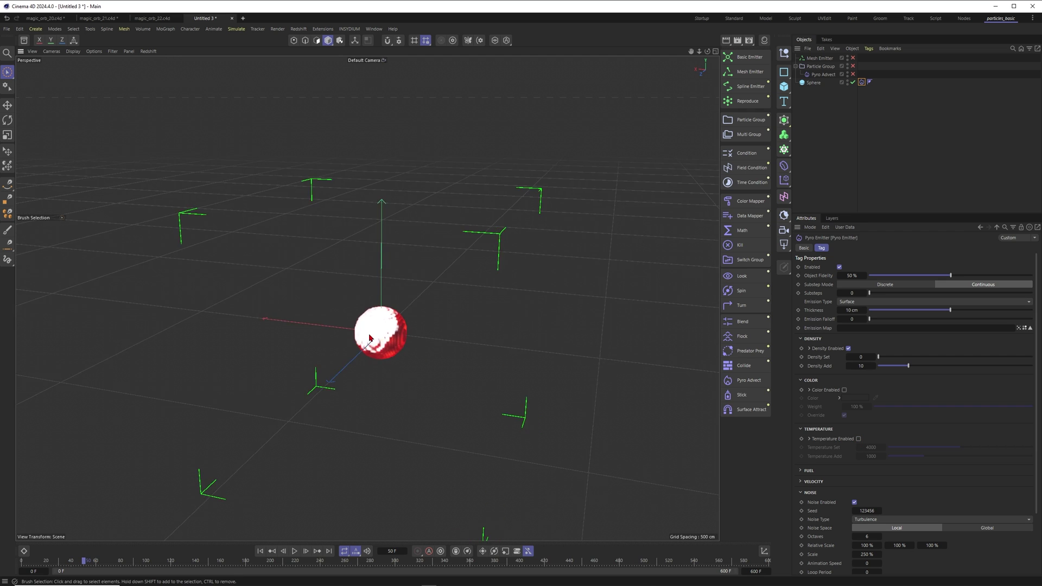
{"action": "middle_click_drag", "start_coordinate": [369, 337], "coordinate": [390, 351], "text": "alt"}
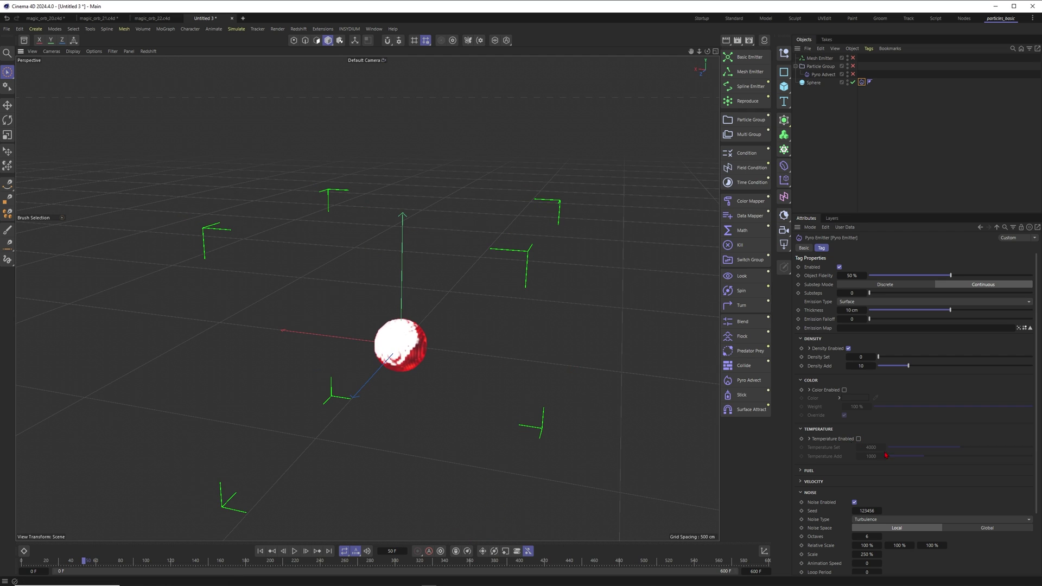
{"action": "left_click", "coordinate": [261, 551]}
{"action": "left_click", "coordinate": [294, 551]}
{"action": "left_click_drag", "start_coordinate": [407, 332], "coordinate": [498, 336], "text": "alt"}
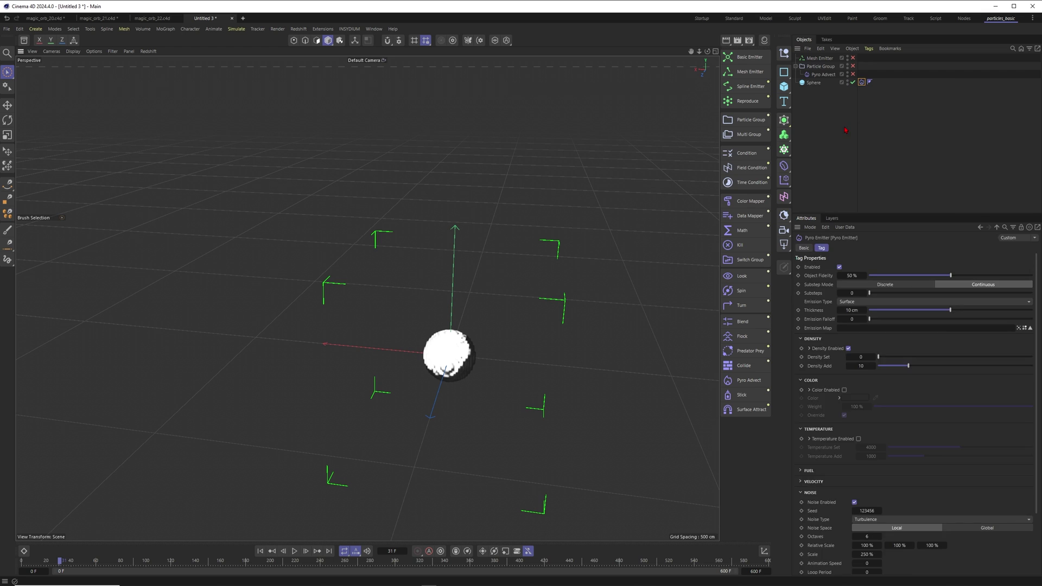
Add an Attractor force to the scene.
{"action": "left_click", "coordinate": [820, 88]}
{"action": "left_click", "coordinate": [236, 29]}
{"action": "mouse_move", "coordinate": [255, 44]}
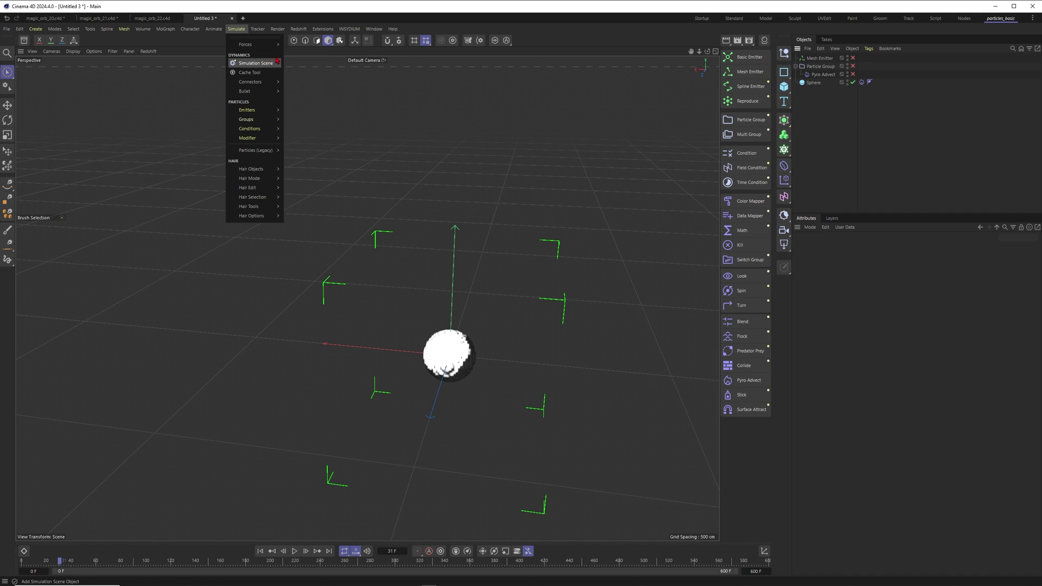
{"action": "left_click", "coordinate": [302, 48]}
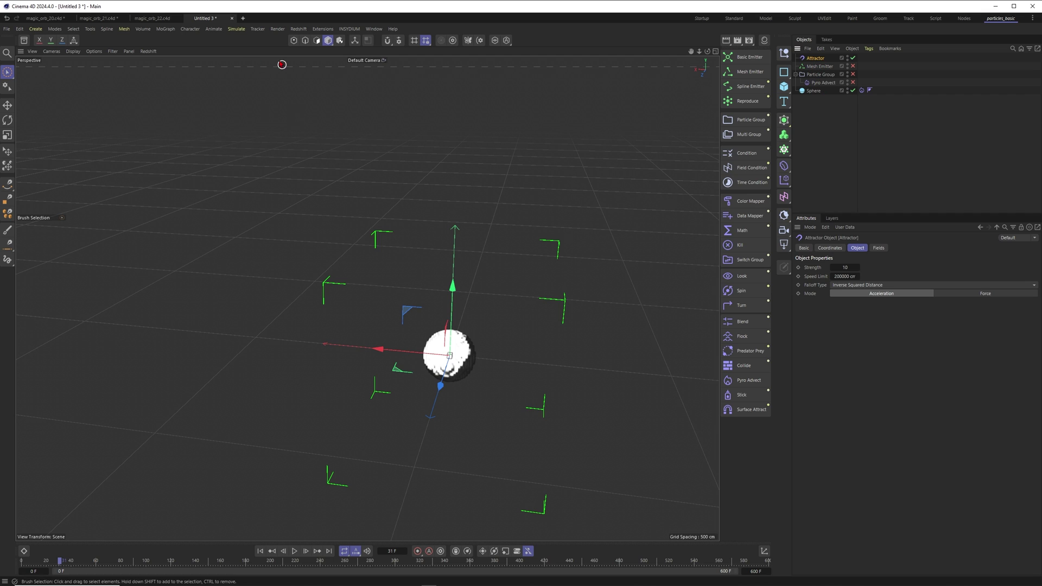
{"action": "left_click", "coordinate": [236, 29]}
{"action": "key", "text": "Escape"}
{"action": "middle_click_drag", "start_coordinate": [408, 368], "coordinate": [392, 317], "text": "alt"}
{"action": "left_click_drag", "start_coordinate": [435, 310], "coordinate": [369, 289], "text": "alt"}
{"action": "right_click_drag", "start_coordinate": [408, 288], "coordinate": [462, 278], "text": "alt"}
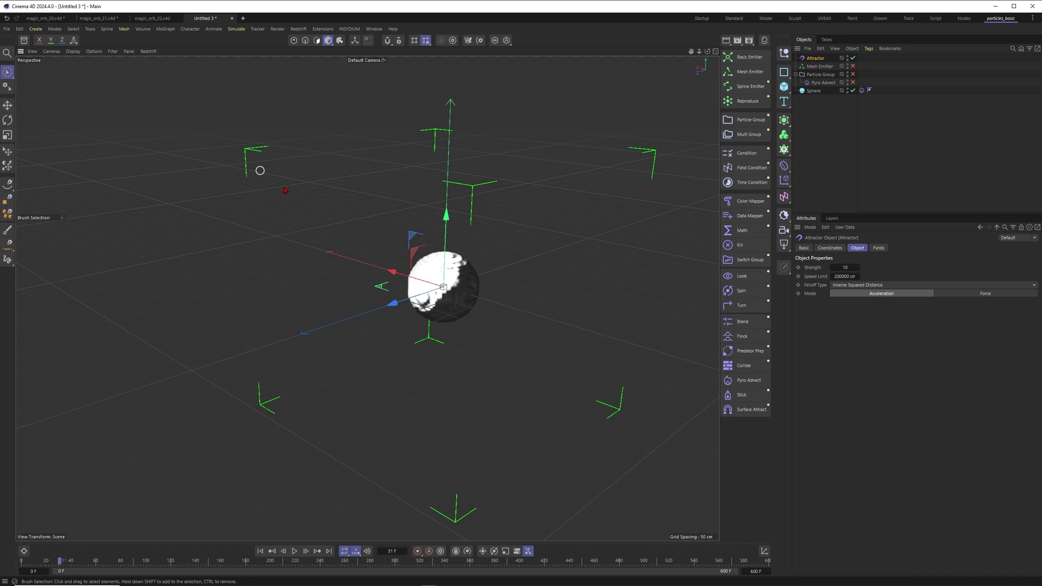
Set the Attractor's strength to -1000 and its mode to Force, and play the simulation.
{"action": "left_click", "coordinate": [845, 267]}
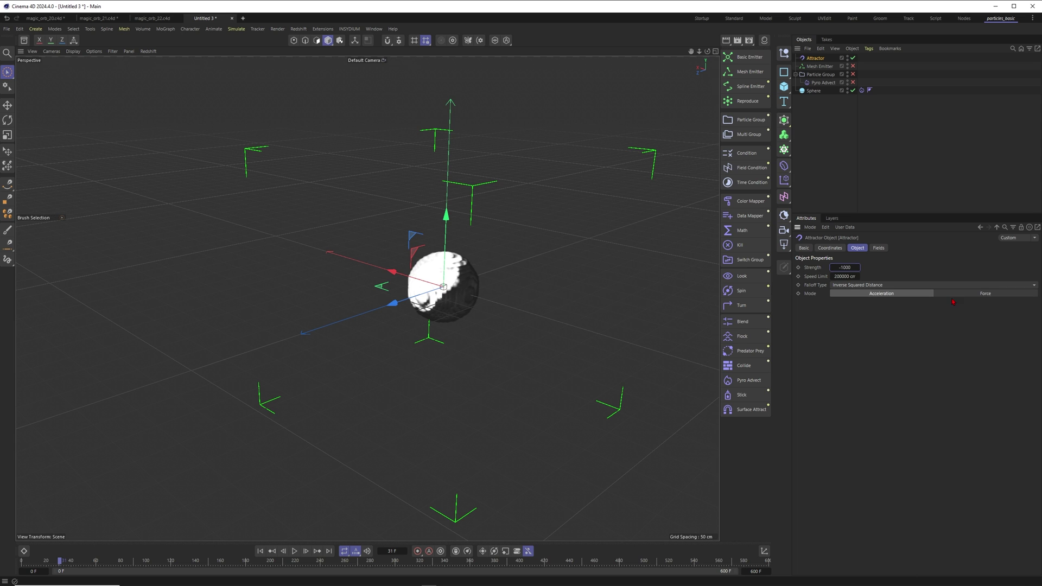
{"action": "left_click", "coordinate": [978, 293]}
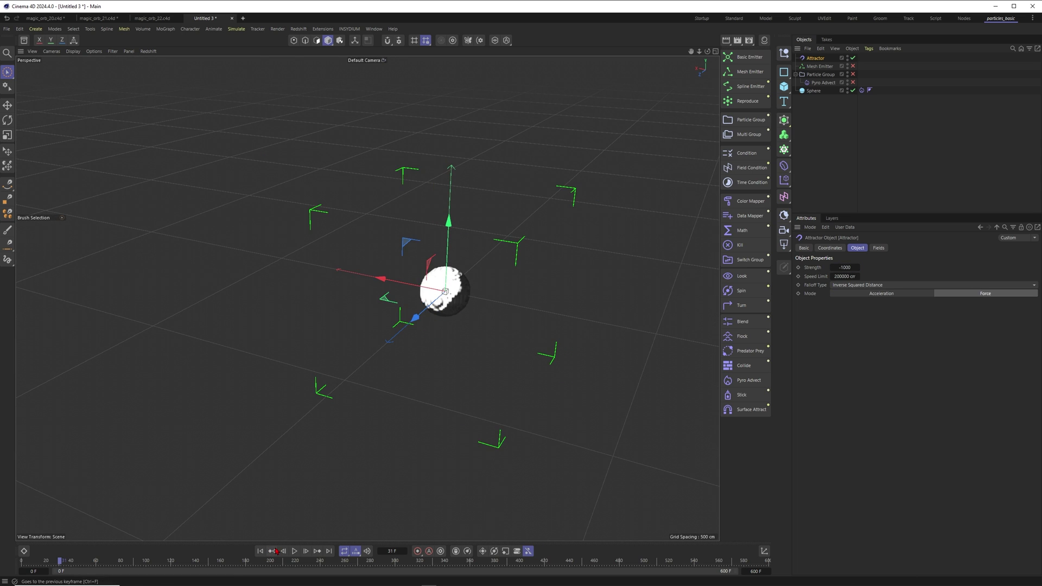
{"action": "left_click", "coordinate": [294, 551]}
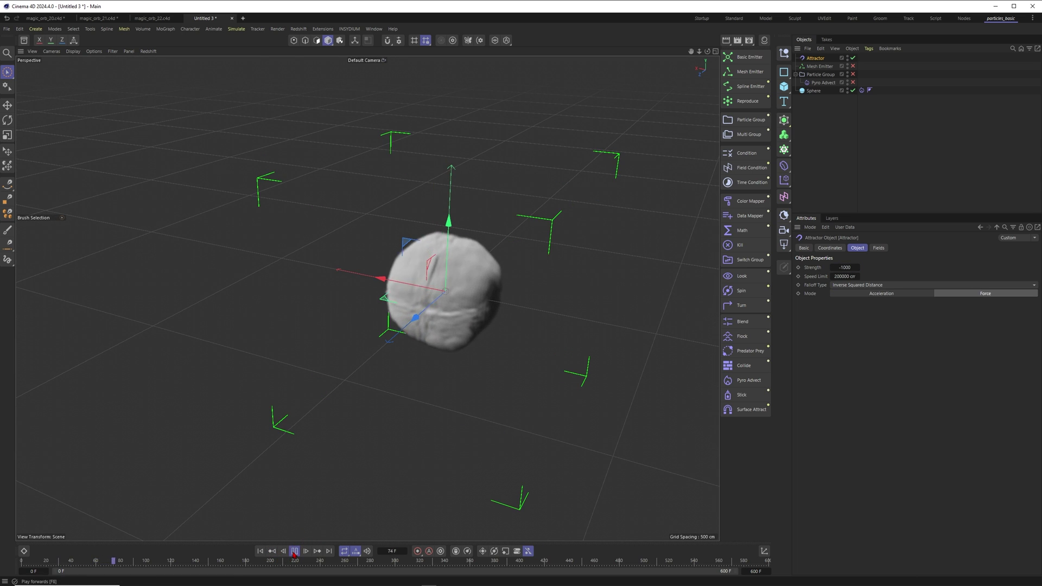
{"action": "left_click", "coordinate": [297, 552]}
Set the Attractor's strength to -5000 and replay the simulation from the first frame, checking the expanding smoke.
{"action": "double_click", "coordinate": [842, 268]}
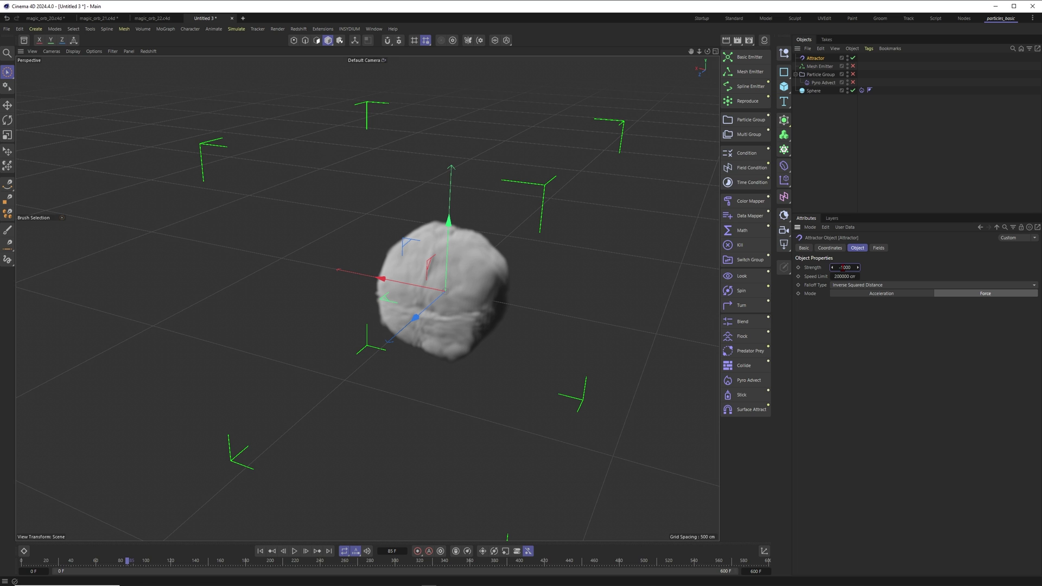
{"action": "type", "text": "-5000"}
{"action": "key", "text": "Return"}
{"action": "left_click", "coordinate": [260, 551]}
{"action": "left_click", "coordinate": [295, 551]}
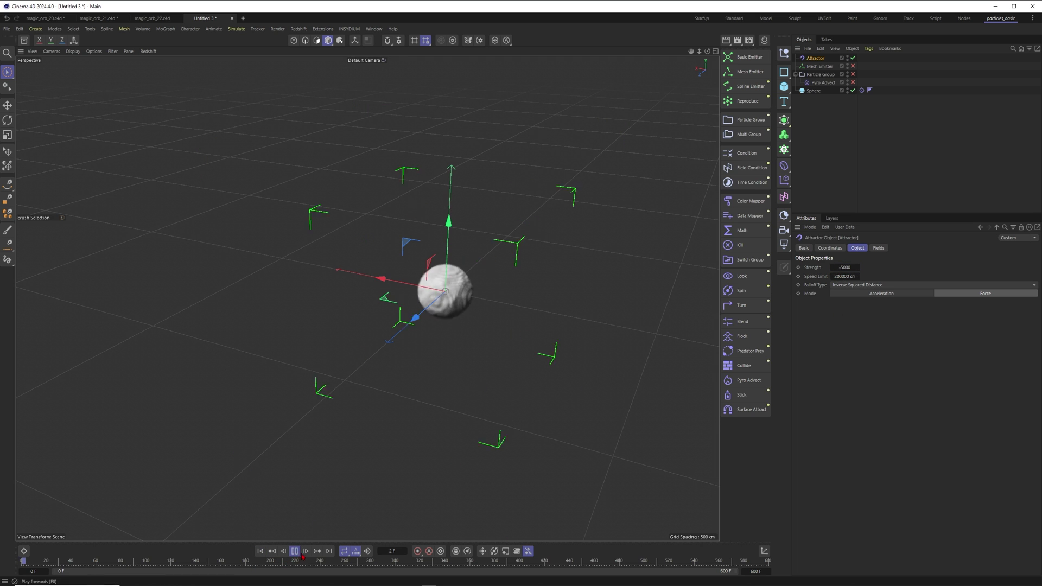
{"action": "left_click", "coordinate": [297, 552]}
{"action": "scroll", "coordinate": [412, 377], "scroll_direction": "down", "scroll_amount": 5}
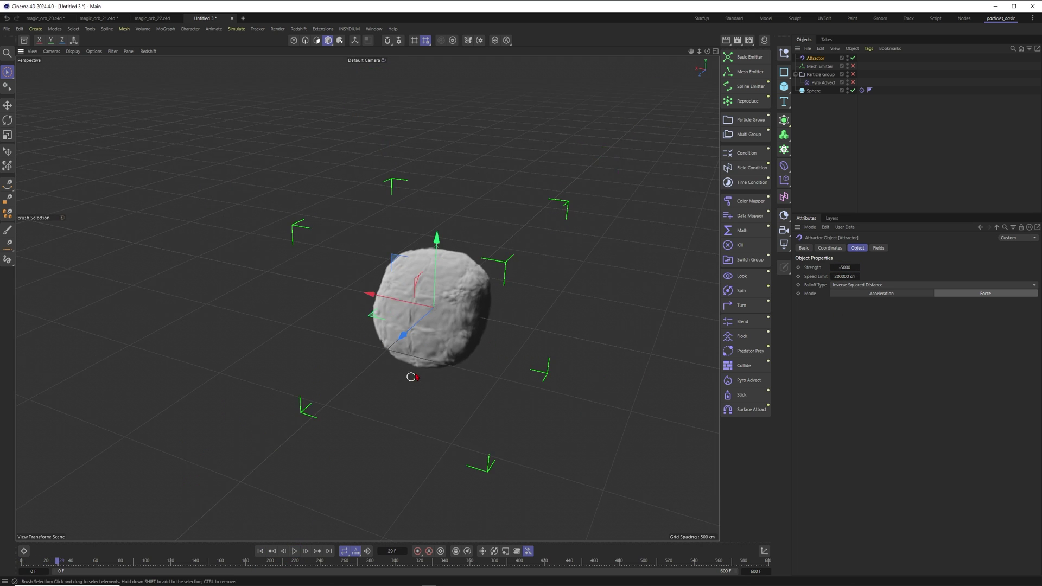
{"action": "left_click_drag", "start_coordinate": [412, 377], "coordinate": [347, 360], "text": "alt"}
{"action": "left_click", "coordinate": [293, 553]}
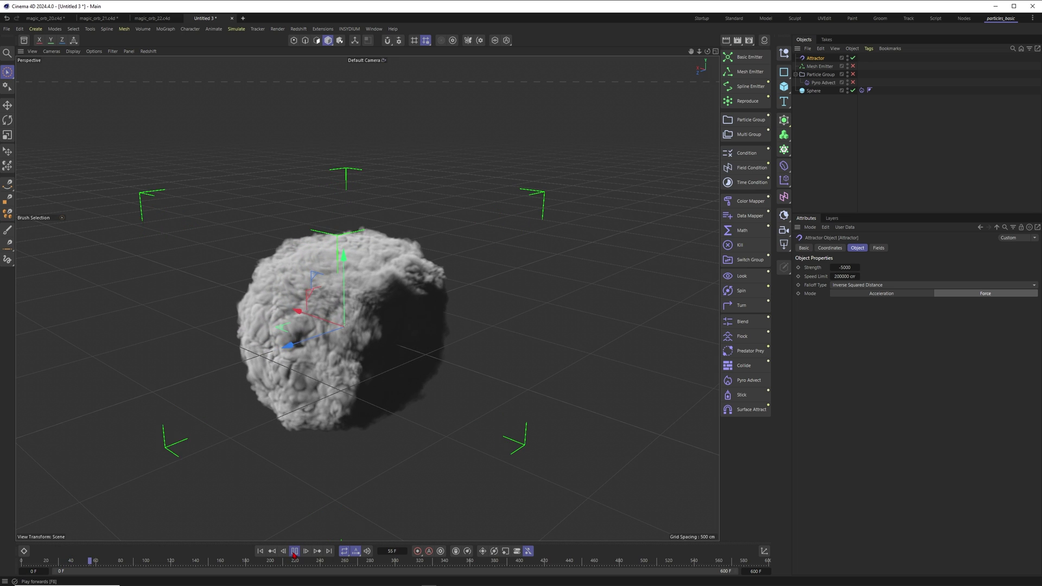
{"action": "left_click", "coordinate": [294, 551]}
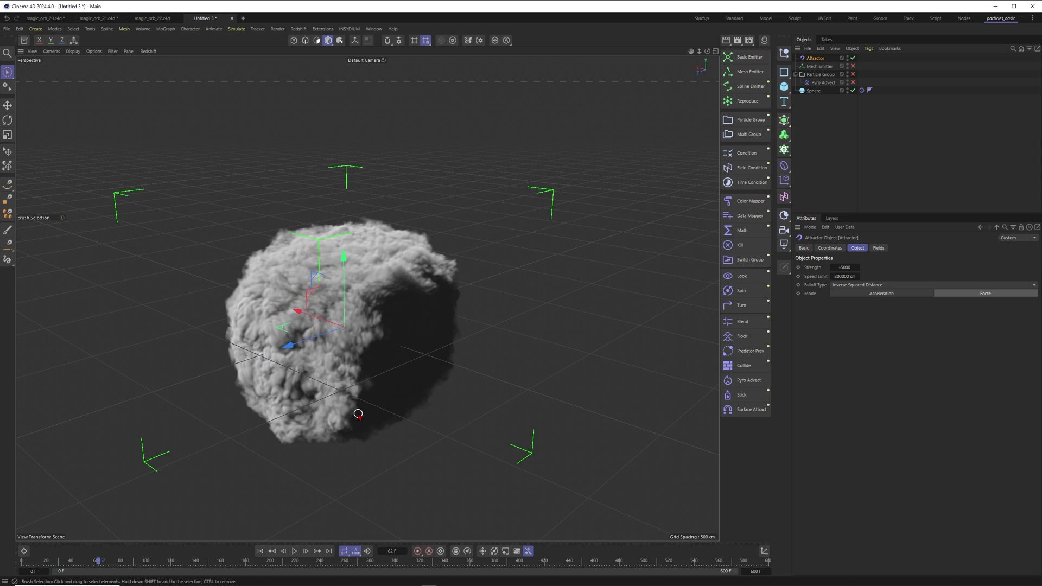
Set the Relative Density Dissipation in the project's pyro settings to 15% and replay the simulation.
{"action": "key", "text": "ctrl+d"}
{"action": "left_click", "coordinate": [855, 268]}
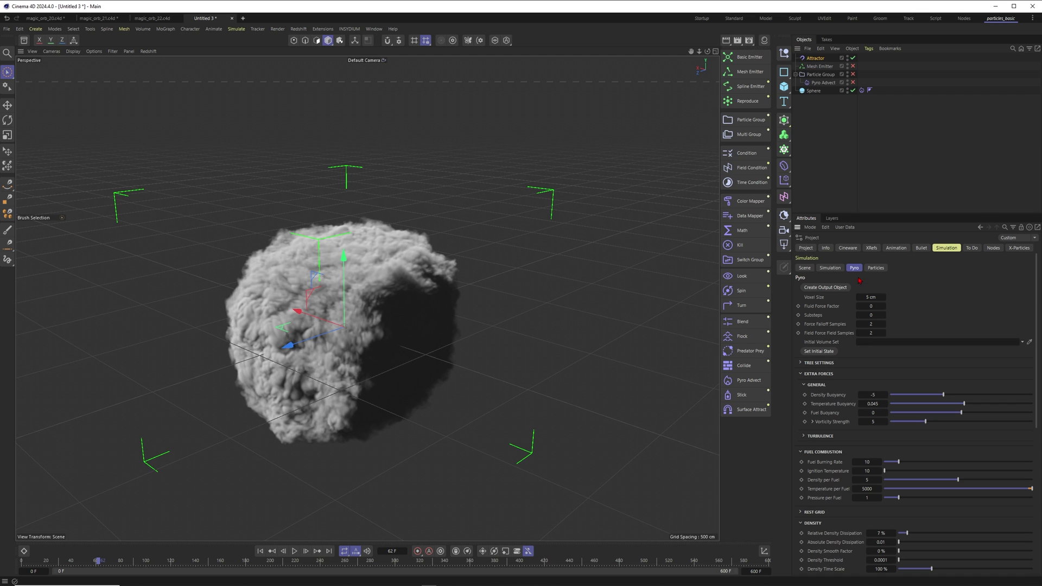
{"action": "scroll", "coordinate": [1025, 386], "scroll_direction": "down", "scroll_amount": 10}
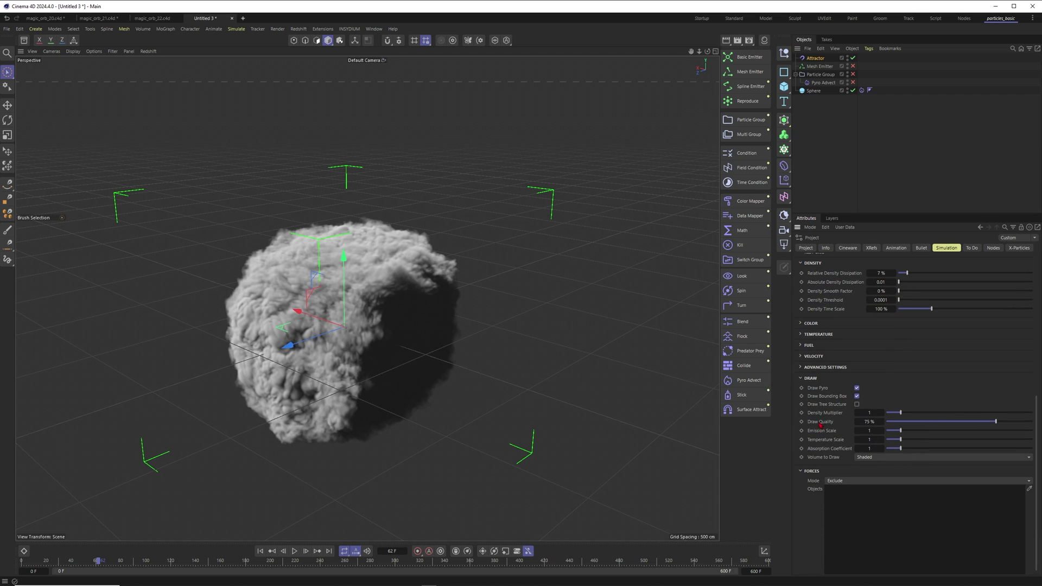
{"action": "left_click", "coordinate": [880, 274]}
{"action": "type", "text": "15"}
{"action": "key", "text": "Return"}
{"action": "key", "text": "shift+f"}
{"action": "key", "text": "F8"}
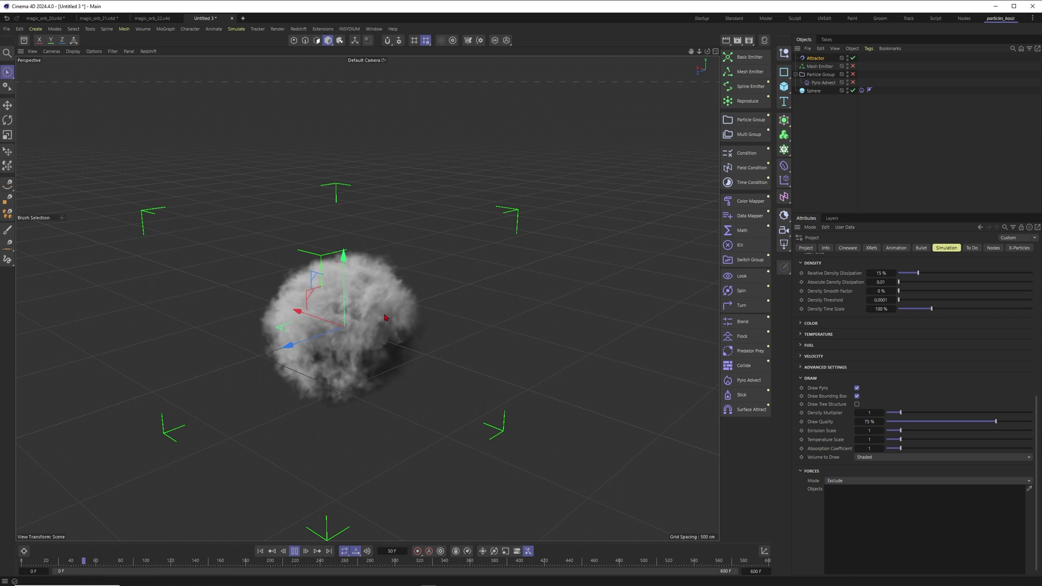
{"action": "left_click", "coordinate": [294, 551]}
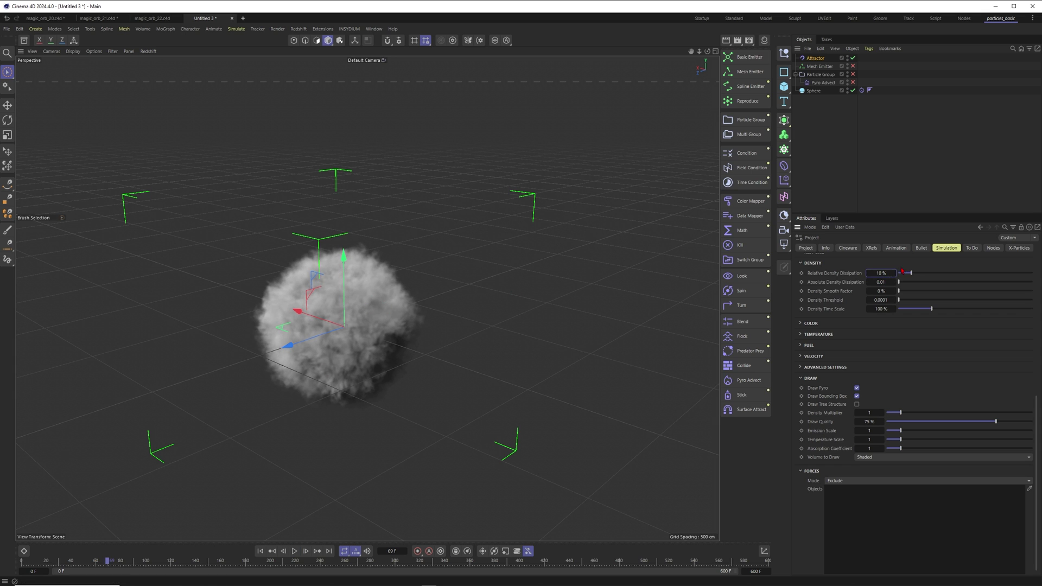
Set the Relative Density Dissipation to 10% and replay the simulation from the first frame.
{"action": "left_click", "coordinate": [260, 551]}
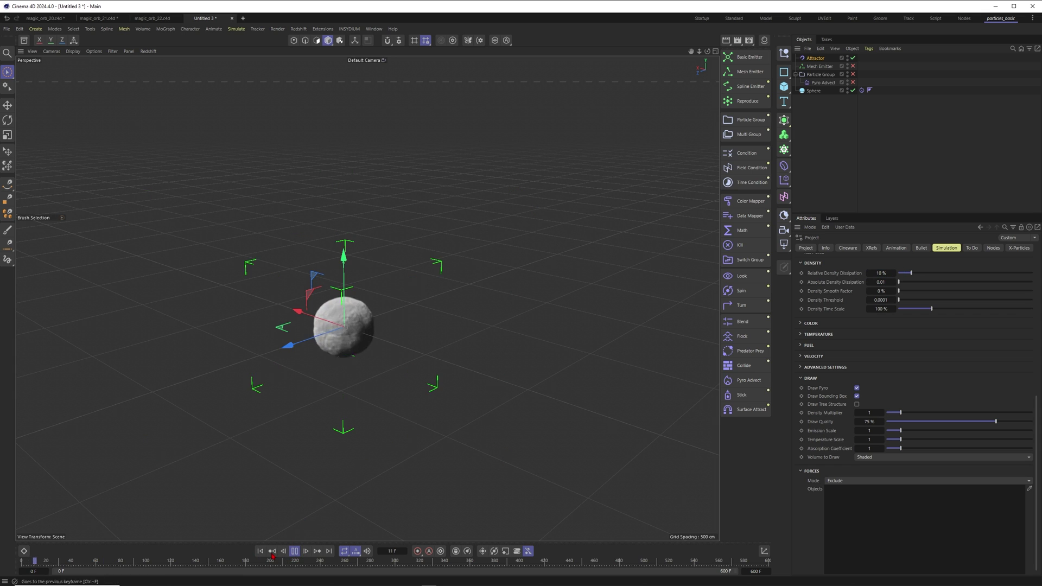
{"action": "left_click", "coordinate": [294, 551]}
{"action": "middle_click_drag", "start_coordinate": [347, 326], "coordinate": [361, 361], "text": "alt"}
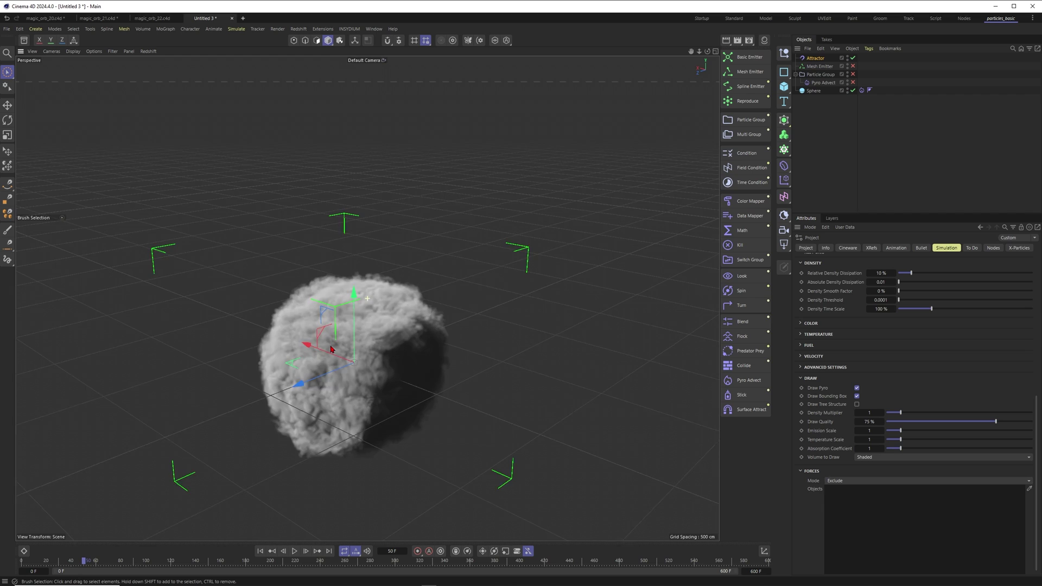
Examine the shape of the expanded smoke from above and from the sides.
{"action": "left_click_drag", "start_coordinate": [391, 355], "coordinate": [375, 364], "text": "alt"}
{"action": "middle_click_drag", "start_coordinate": [374, 364], "coordinate": [332, 333], "text": "alt"}
{"action": "mouse_move", "coordinate": [332, 333]}
{"action": "left_mouse_down", "text": "alt"}
{"action": "mouse_move", "coordinate": [214, 345]}
{"action": "mouse_move", "coordinate": [255, 305]}
{"action": "mouse_move", "coordinate": [364, 349]}
{"action": "mouse_move", "coordinate": [325, 361]}
{"action": "mouse_move", "coordinate": [349, 333]}
{"action": "left_mouse_up", "text": "alt"}
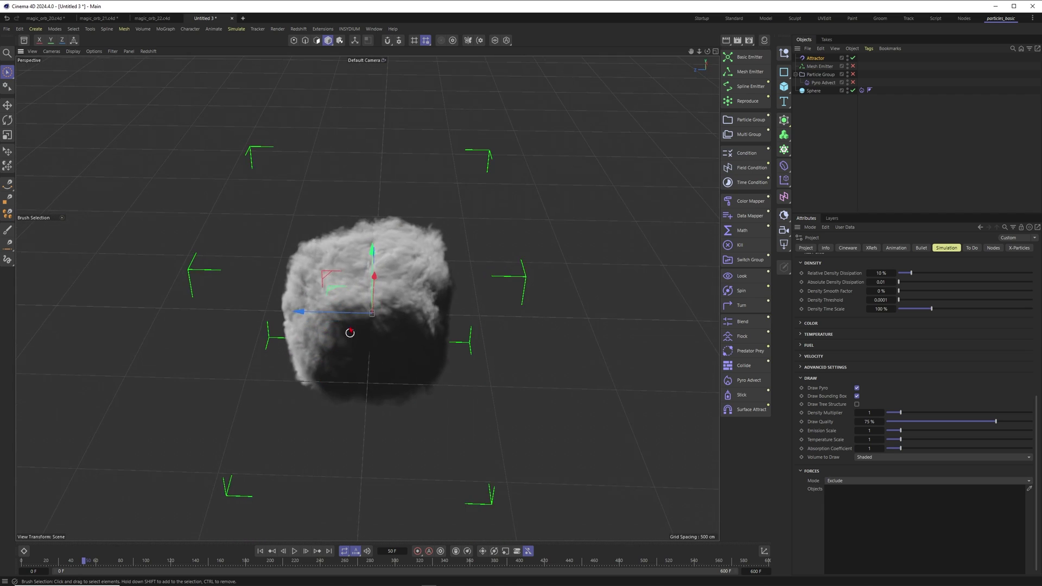
{"action": "left_click_drag", "start_coordinate": [367, 258], "coordinate": [383, 362], "text": "alt"}
{"action": "middle_click_drag", "start_coordinate": [353, 255], "coordinate": [404, 317], "text": "alt"}
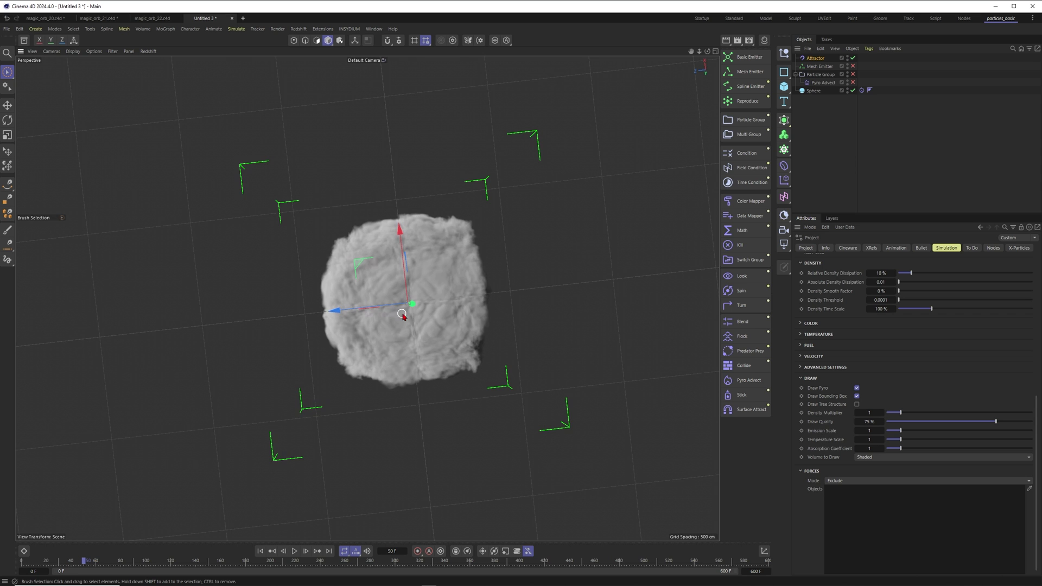
{"action": "left_click_drag", "start_coordinate": [403, 316], "coordinate": [313, 166], "text": "alt"}
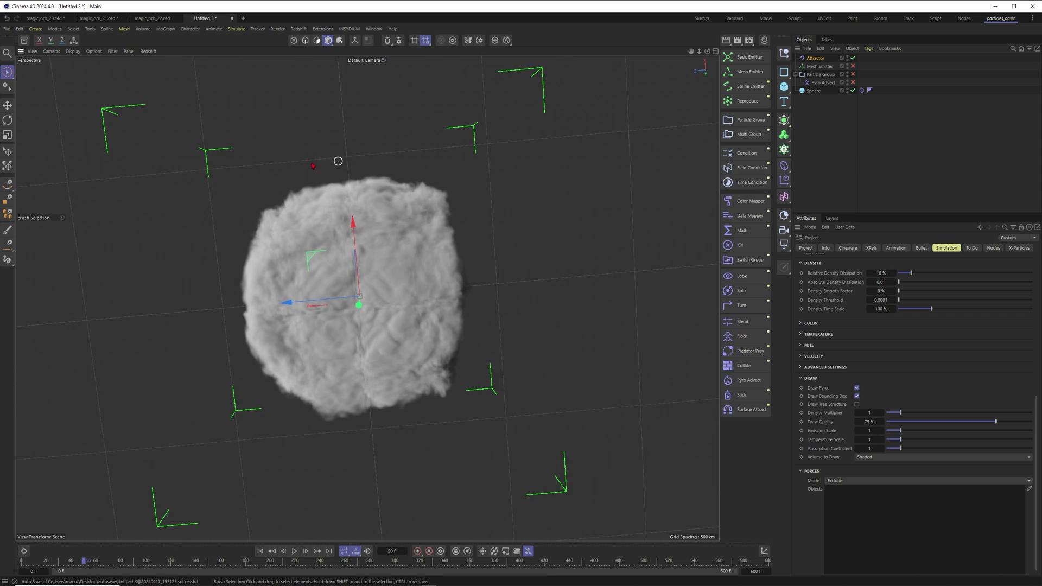
{"action": "left_click_drag", "start_coordinate": [366, 373], "coordinate": [298, 266], "text": "alt"}
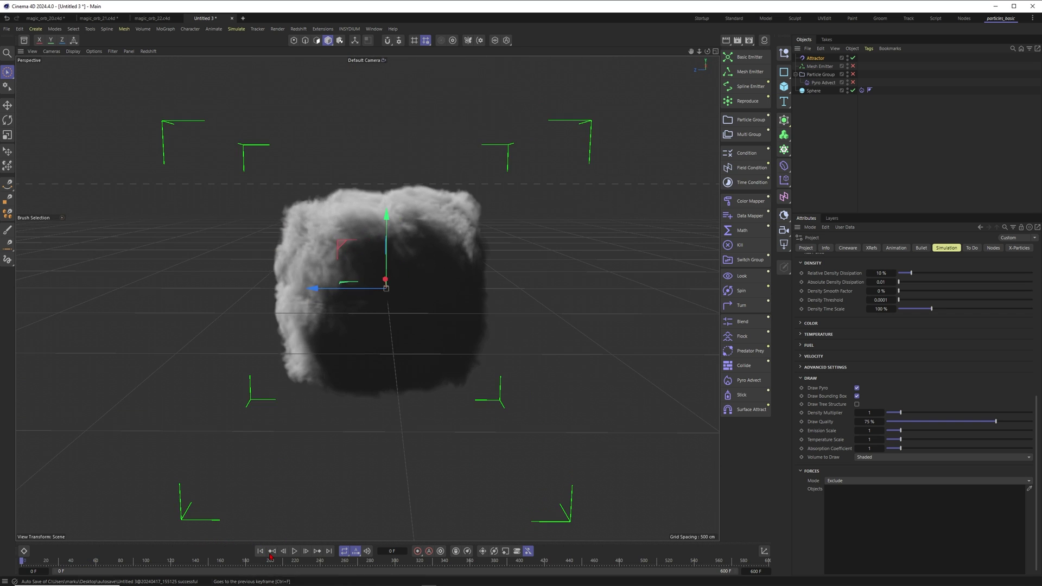
Replay the simulation from the first frame and inspect the early smoke shape from the side.
{"action": "key", "text": "shift+f"}
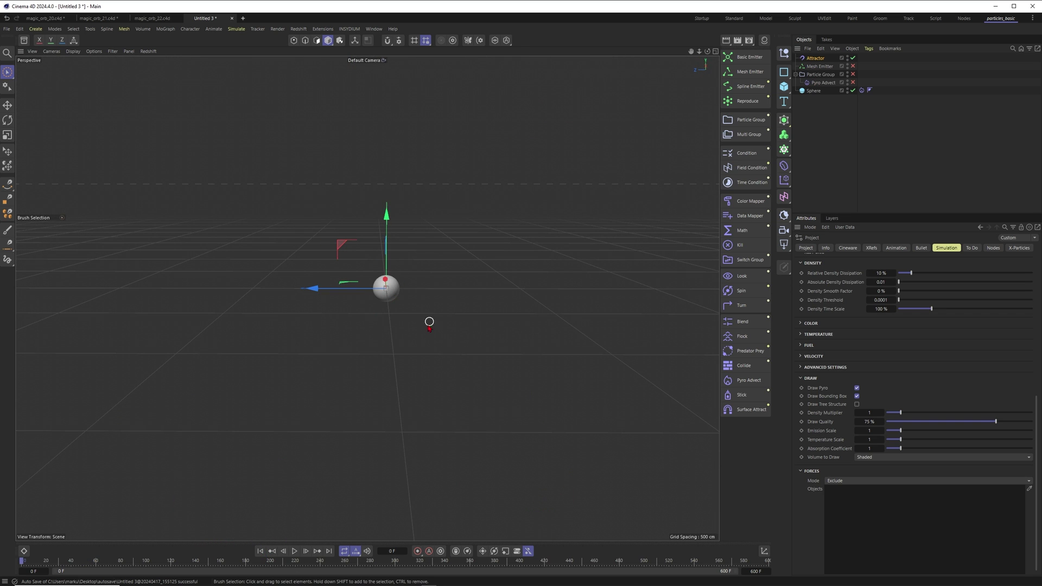
{"action": "left_click", "coordinate": [294, 551]}
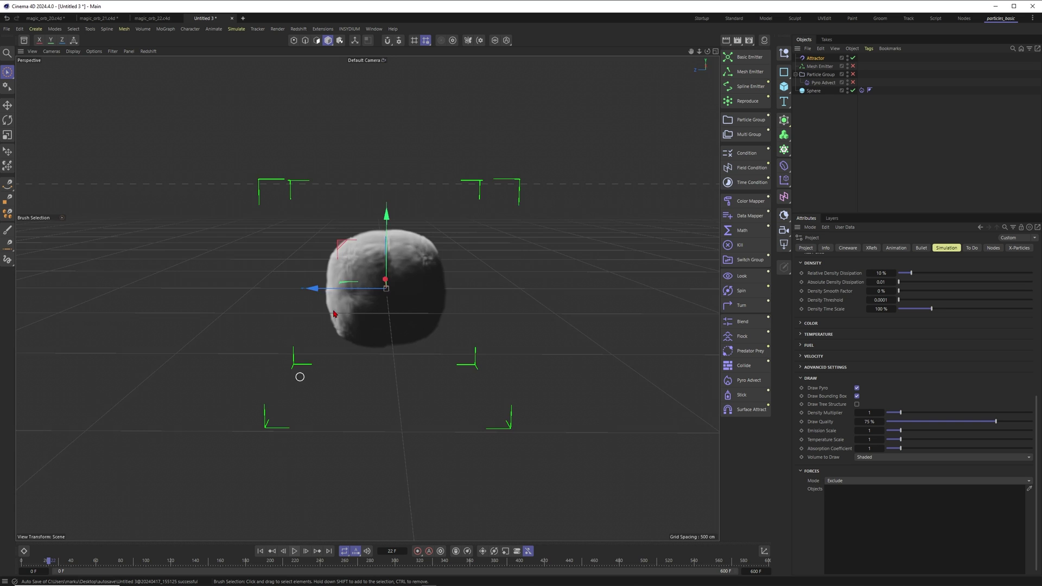
{"action": "left_click_drag", "start_coordinate": [298, 373], "coordinate": [369, 263], "text": "alt"}
Add a Turbulence force with strength 500 cm, scale 50% and frequency 50%.
{"action": "left_click", "coordinate": [670, 89]}
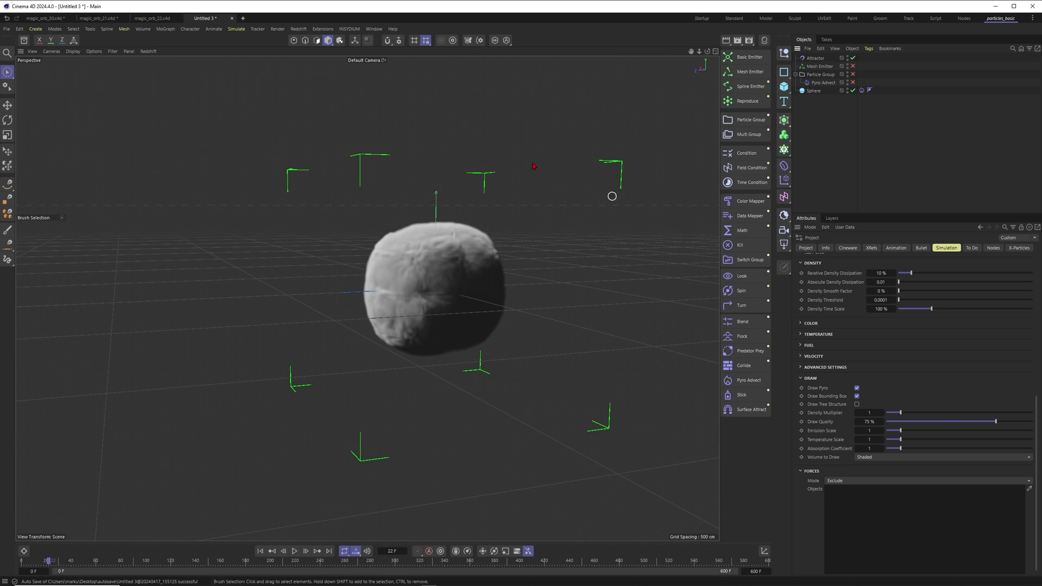
{"action": "left_click", "coordinate": [236, 28]}
{"action": "mouse_move", "coordinate": [256, 47]}
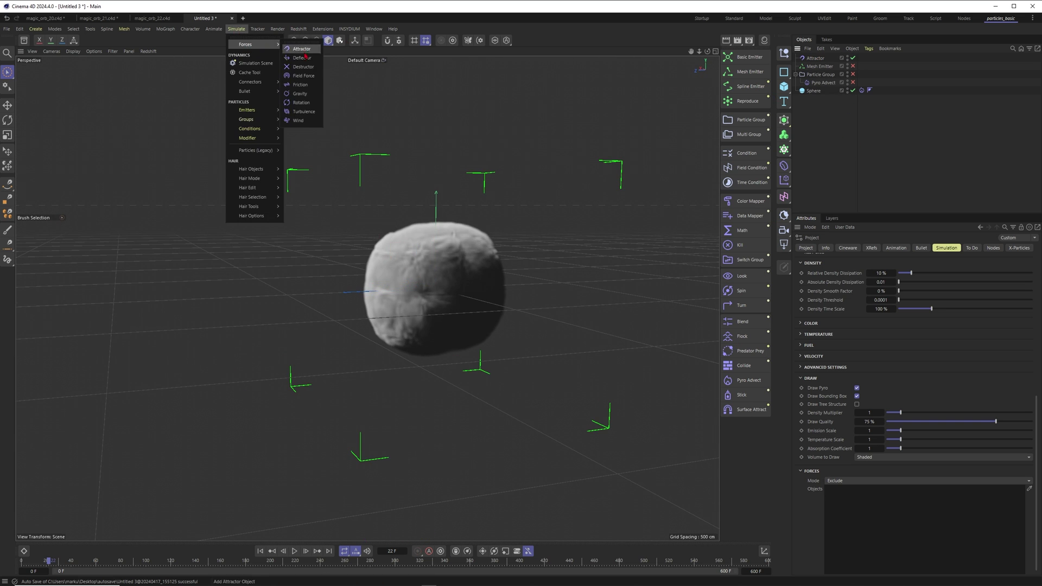
{"action": "left_click", "coordinate": [304, 111]}
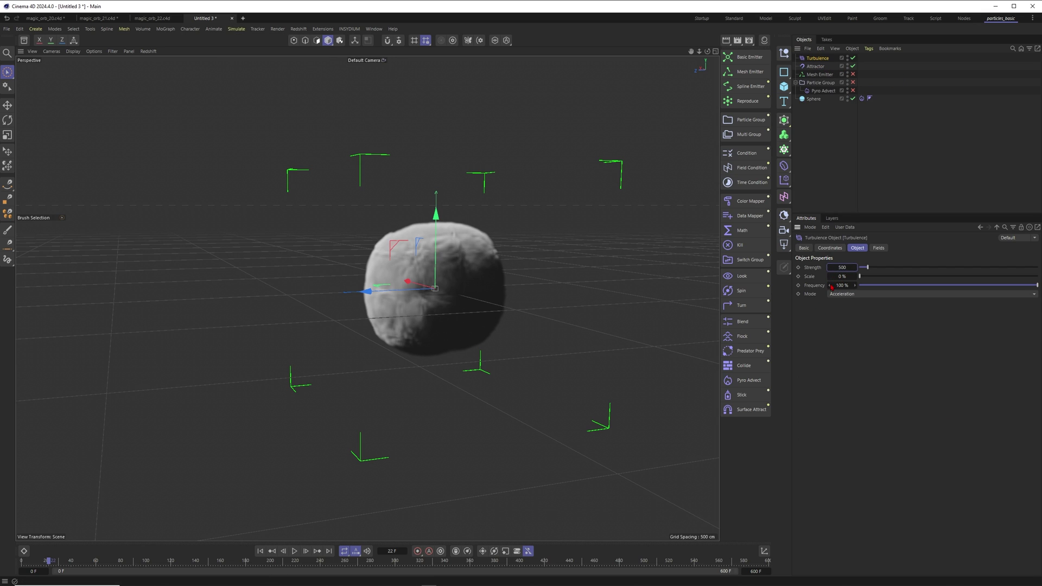
{"action": "key", "text": "Return"}
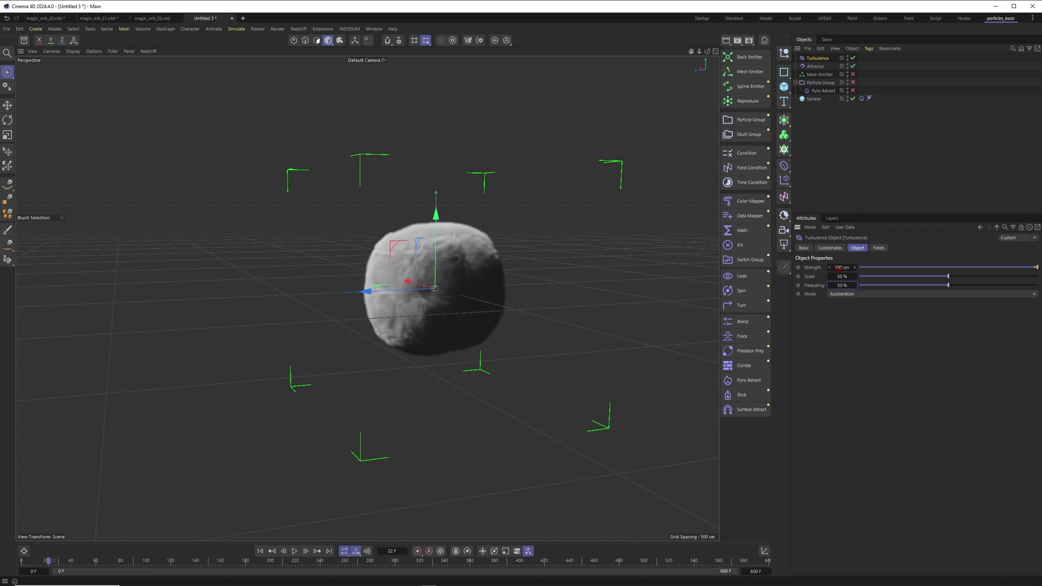
Play the simulation with the Turbulence force and inspect how it breaks up the smoke.
{"action": "left_click_drag", "start_coordinate": [434, 309], "coordinate": [405, 352], "text": "alt"}
{"action": "scroll", "coordinate": [405, 353], "scroll_direction": "down", "scroll_amount": 3}
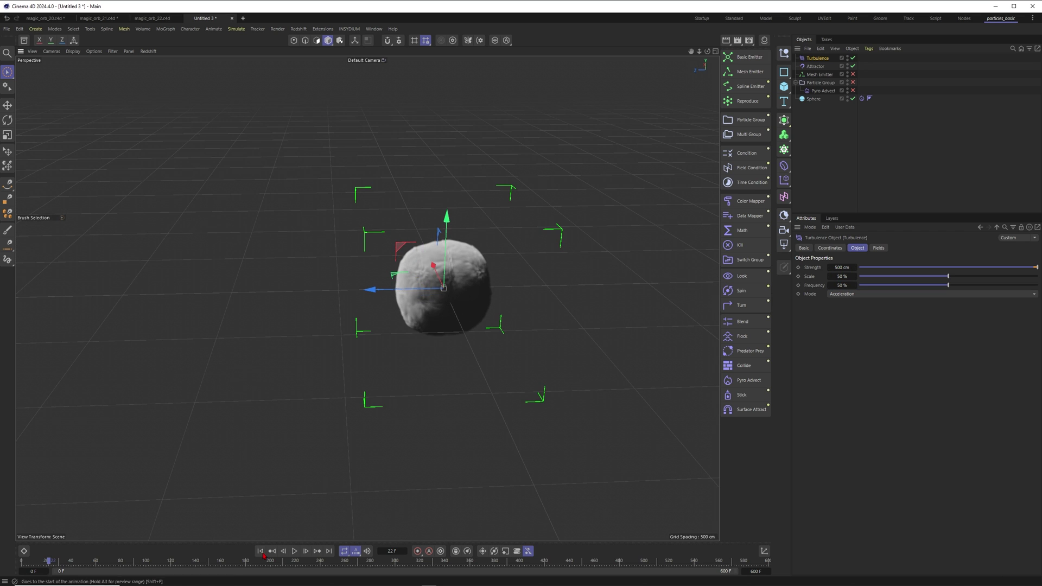
{"action": "left_click", "coordinate": [294, 552]}
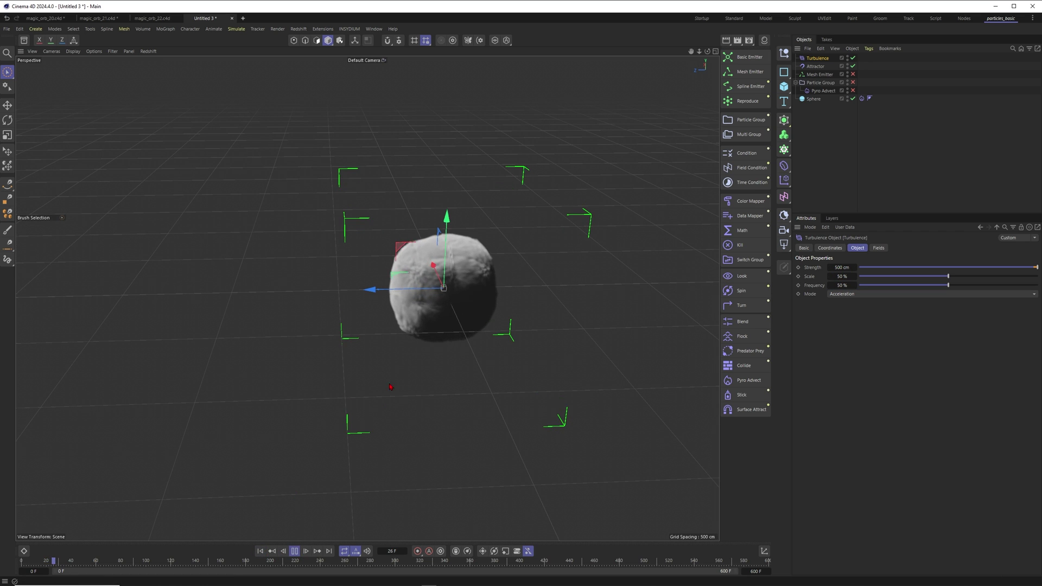
{"action": "left_click", "coordinate": [294, 552]}
{"action": "left_click_drag", "start_coordinate": [440, 259], "coordinate": [391, 304], "text": "alt"}
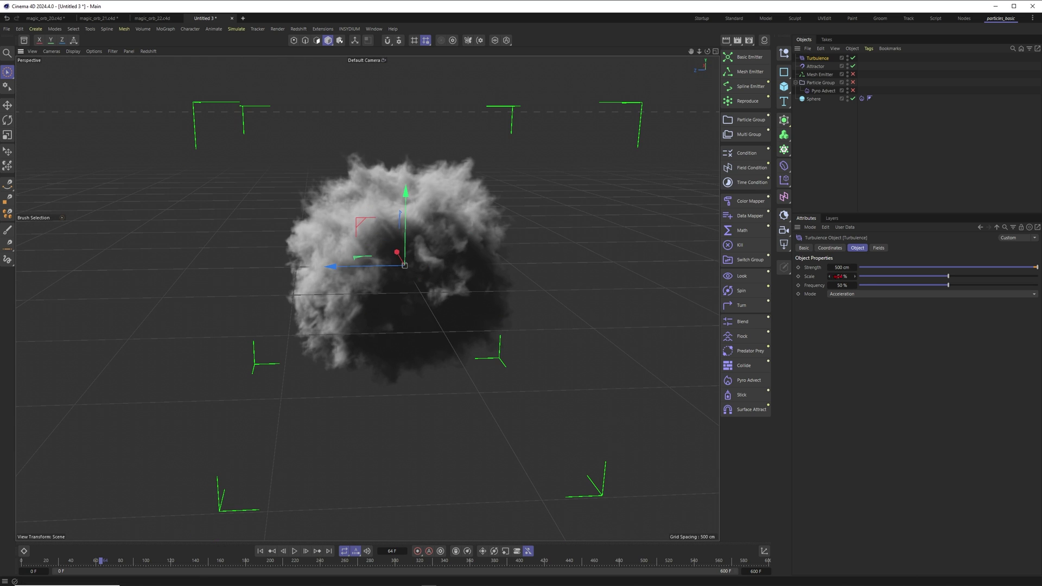
Set the Turbulence scale to 150% and replay the simulation from the first frame, viewing the smoke from several angles.
{"action": "key", "text": "Return"}
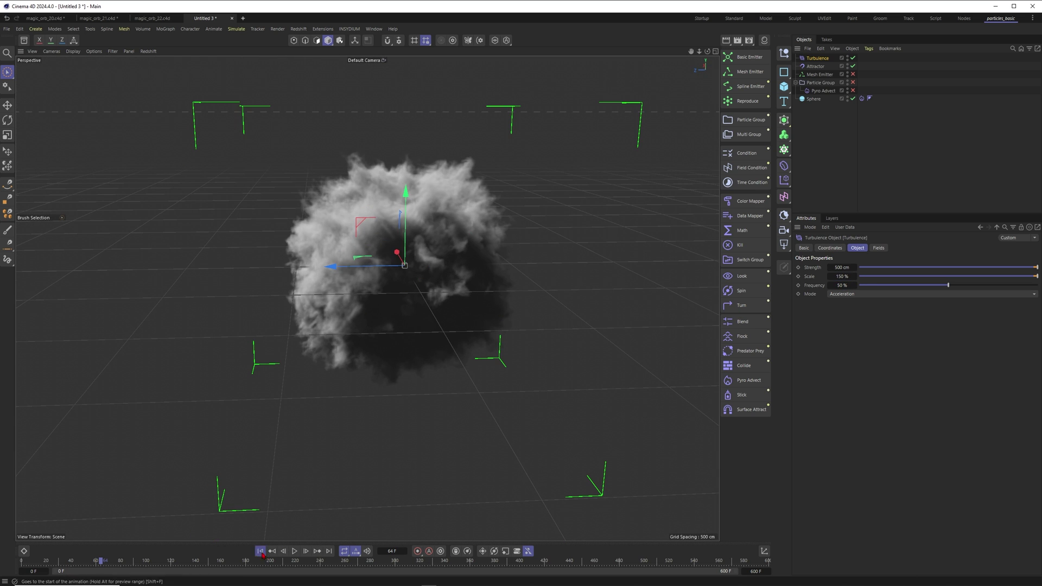
{"action": "key", "text": "shift+f"}
{"action": "key", "text": "F8"}
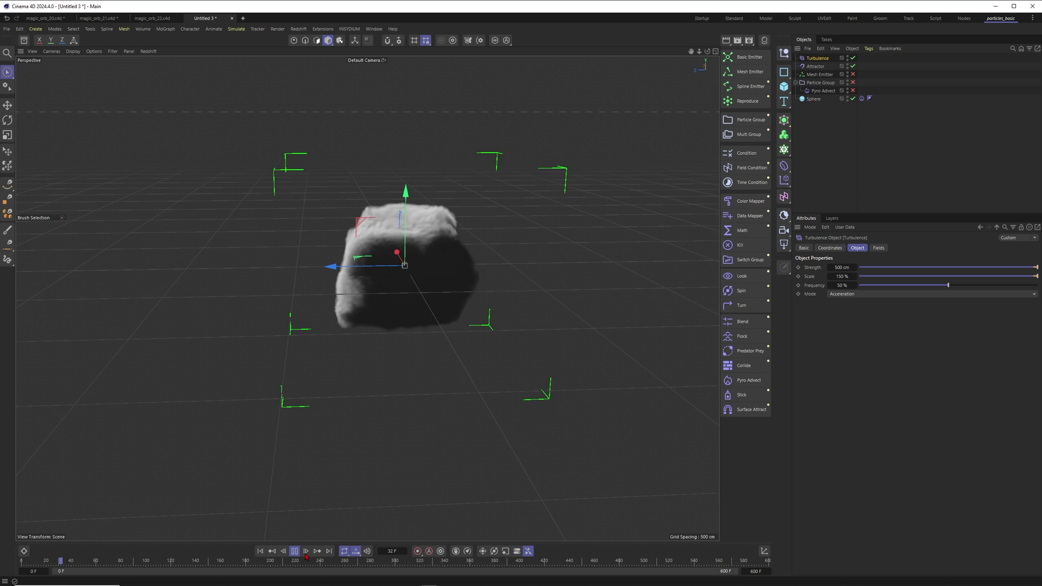
{"action": "left_click_drag", "start_coordinate": [402, 238], "coordinate": [285, 277], "text": "alt"}
{"action": "key", "text": "F8"}
{"action": "right_click_drag", "start_coordinate": [285, 278], "coordinate": [255, 285], "text": "alt"}
{"action": "left_click_drag", "start_coordinate": [368, 274], "coordinate": [413, 234], "text": "alt"}
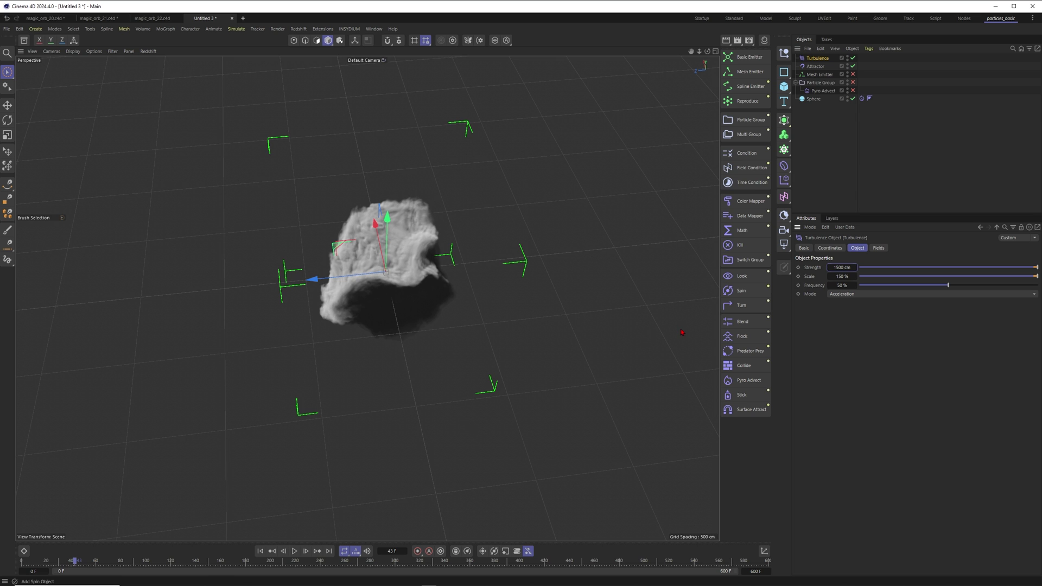
Set the Turbulence strength to 1500 cm and replay the simulation from the first frame.
{"action": "key", "text": "shift+f"}
{"action": "left_click", "coordinate": [295, 551]}
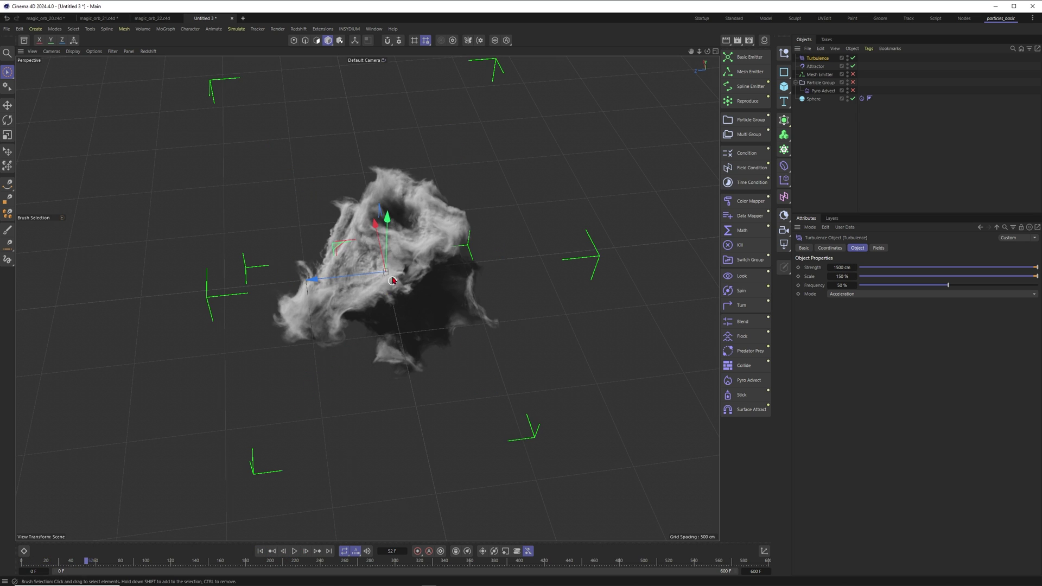
{"action": "left_click_drag", "start_coordinate": [298, 535], "coordinate": [386, 275], "text": "alt"}
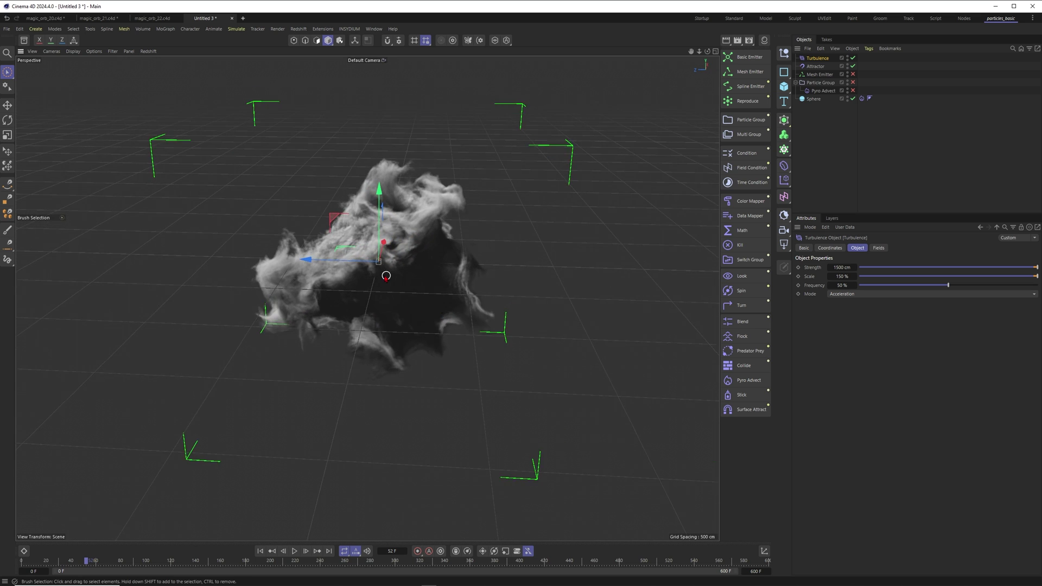
Re-enable the Mesh Emitter, Particle Group and Pyro Advect, and play the simulation from the first frame.
{"action": "middle_click_drag", "start_coordinate": [386, 274], "coordinate": [422, 341], "text": "alt"}
{"action": "left_click", "coordinate": [260, 551]}
{"action": "left_click", "coordinate": [607, 222]}
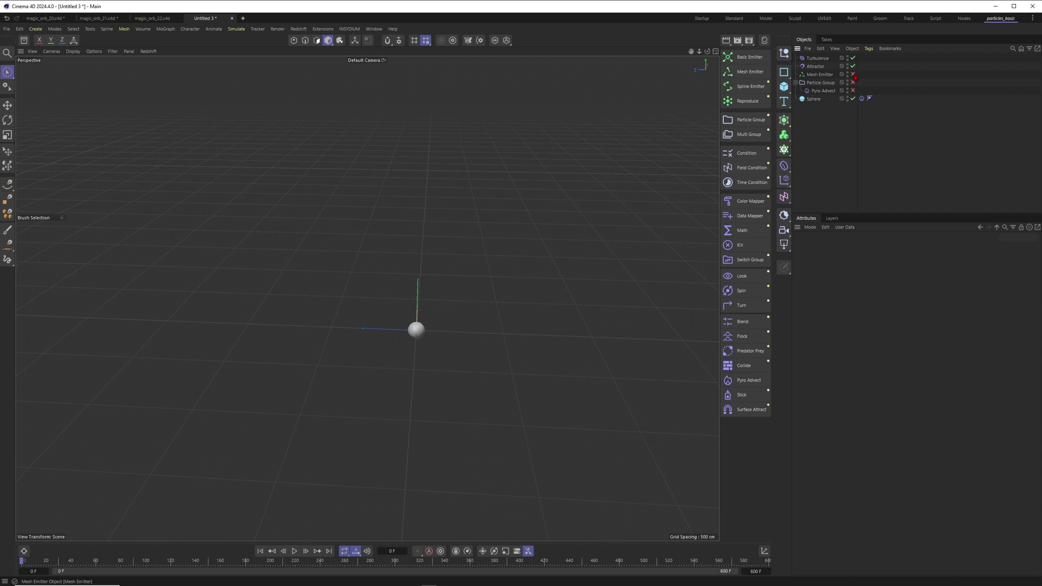
{"action": "left_click", "coordinate": [820, 75]}
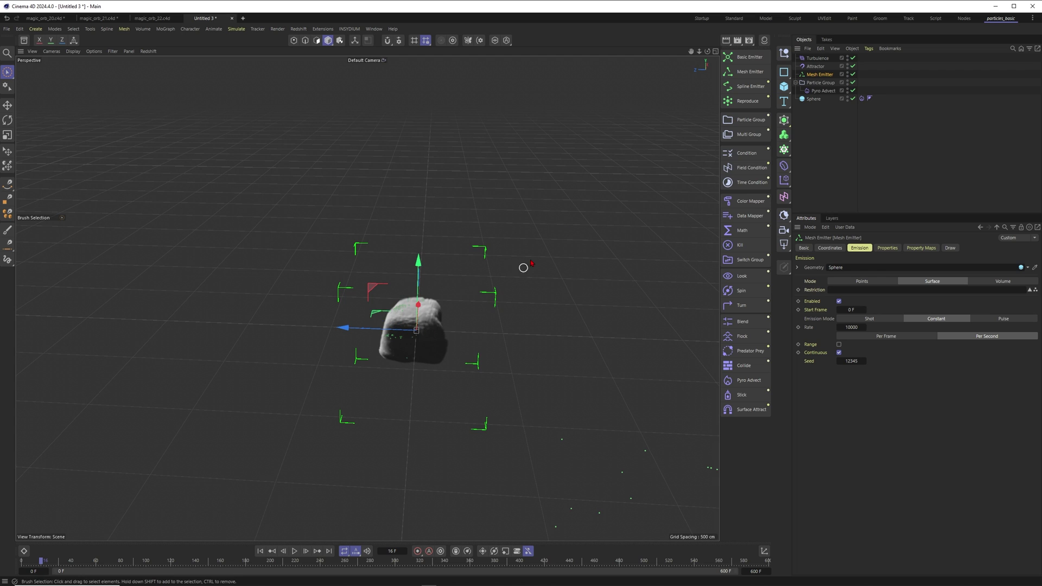
{"action": "left_click", "coordinate": [828, 91]}
{"action": "key", "text": "Delete"}
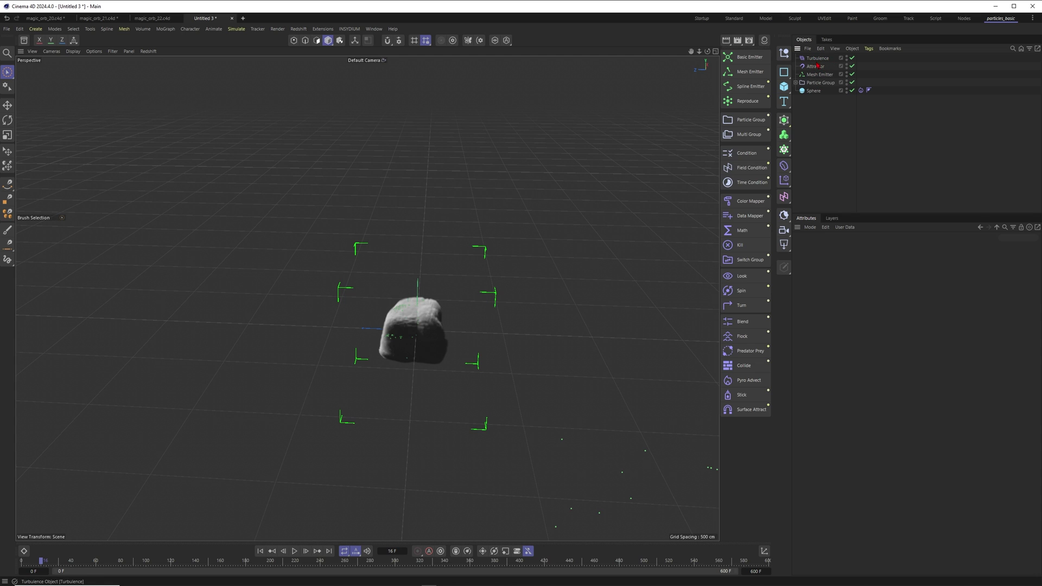
{"action": "left_click", "coordinate": [816, 84]}
{"action": "left_click", "coordinate": [796, 82]}
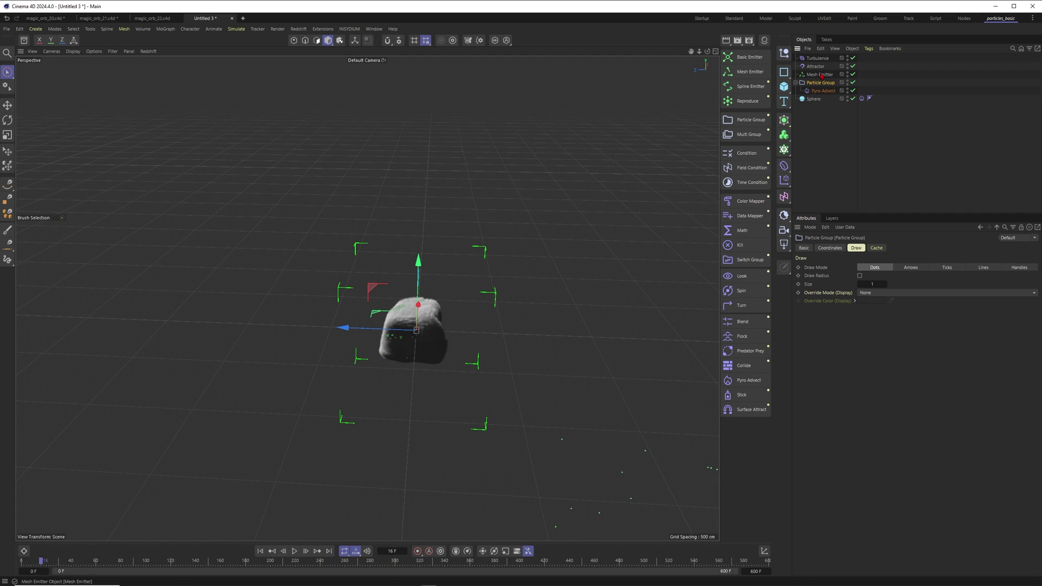
Add a second Particle Group and nest the Turbulence and Attractor forces inside it.
{"action": "left_click", "coordinate": [847, 132]}
{"action": "left_click", "coordinate": [752, 119]}
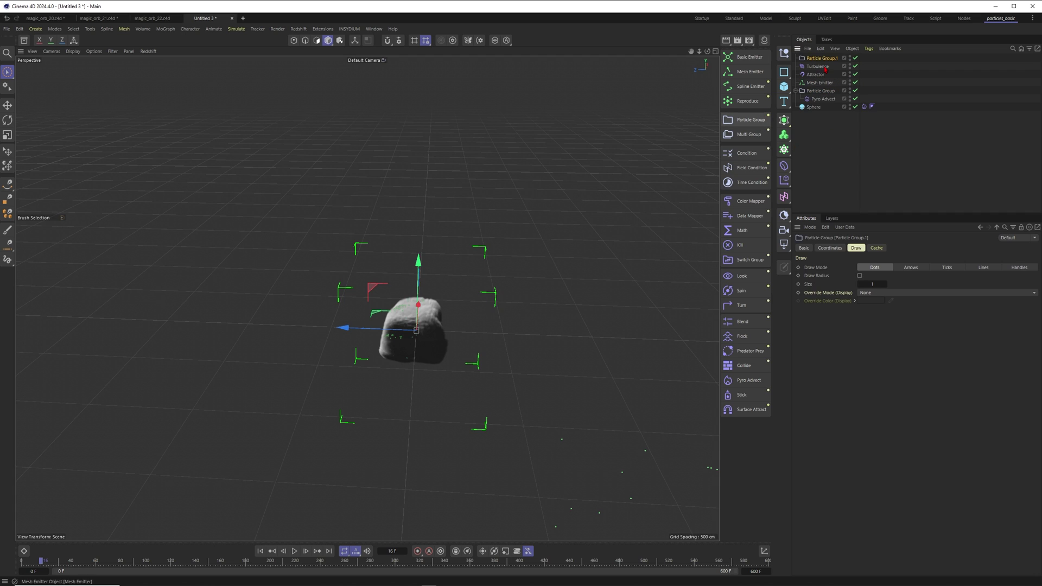
{"action": "left_click_drag", "start_coordinate": [834, 77], "coordinate": [823, 59]}
{"action": "left_click", "coordinate": [837, 67]}
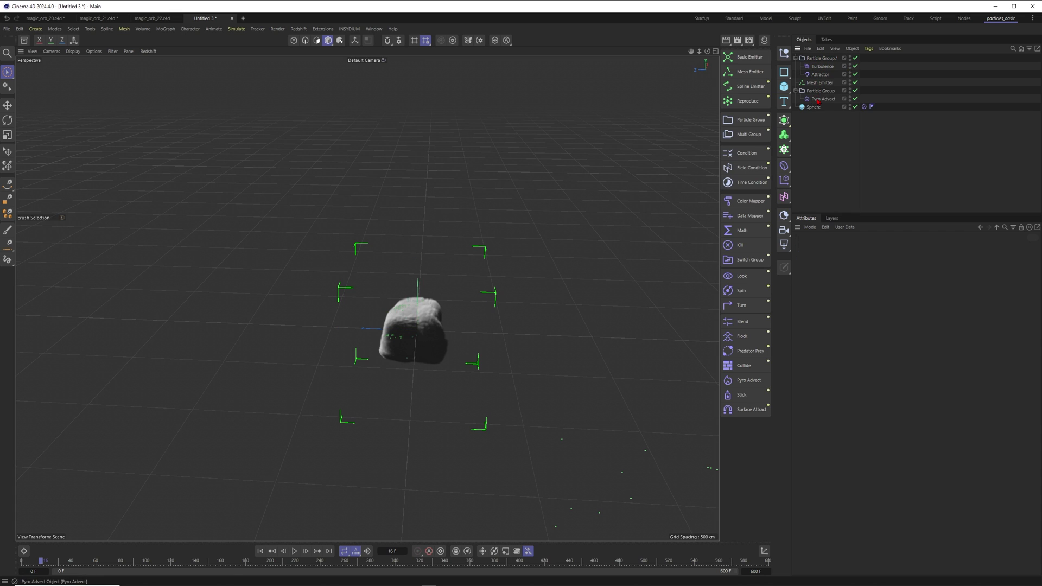
Replay the simulation from the first frame and examine how the emitted particles move with the smoke.
{"action": "left_click", "coordinate": [260, 551]}
{"action": "left_click", "coordinate": [294, 551]}
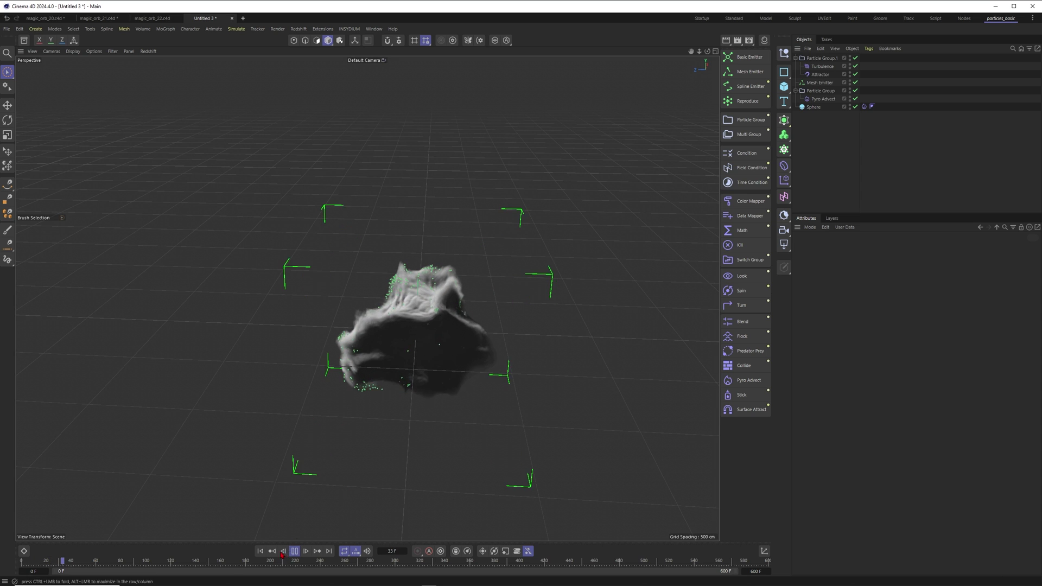
{"action": "left_click", "coordinate": [294, 551]}
{"action": "left_click_drag", "start_coordinate": [421, 329], "coordinate": [441, 301], "text": "alt"}
Turn off Draw Pyro in the project's pyro simulation settings and replay the particles from the first frame.
{"action": "key", "text": "ctrl+d"}
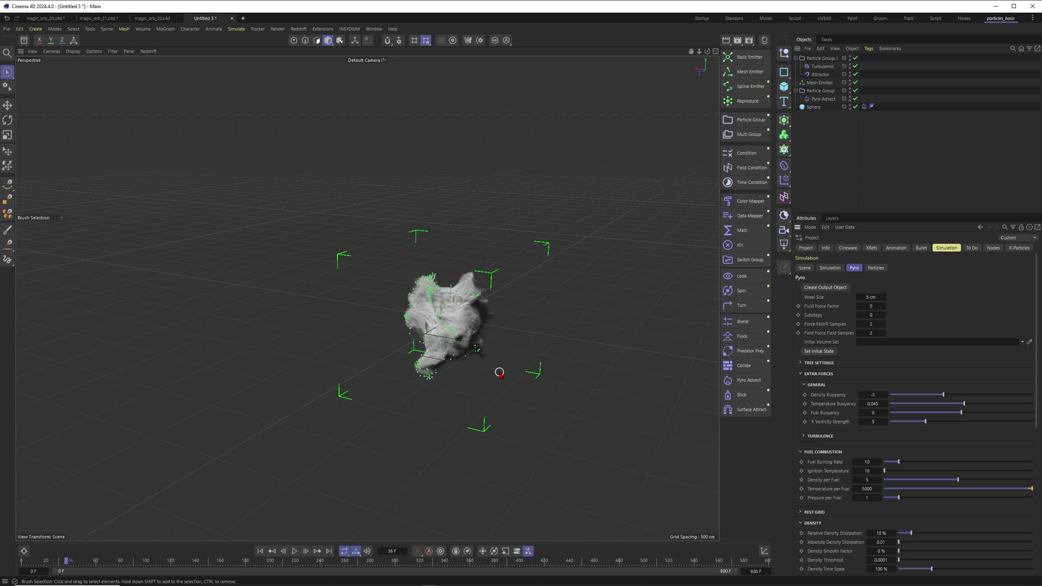
{"action": "scroll", "coordinate": [1031, 375], "scroll_direction": "down", "scroll_amount": 6}
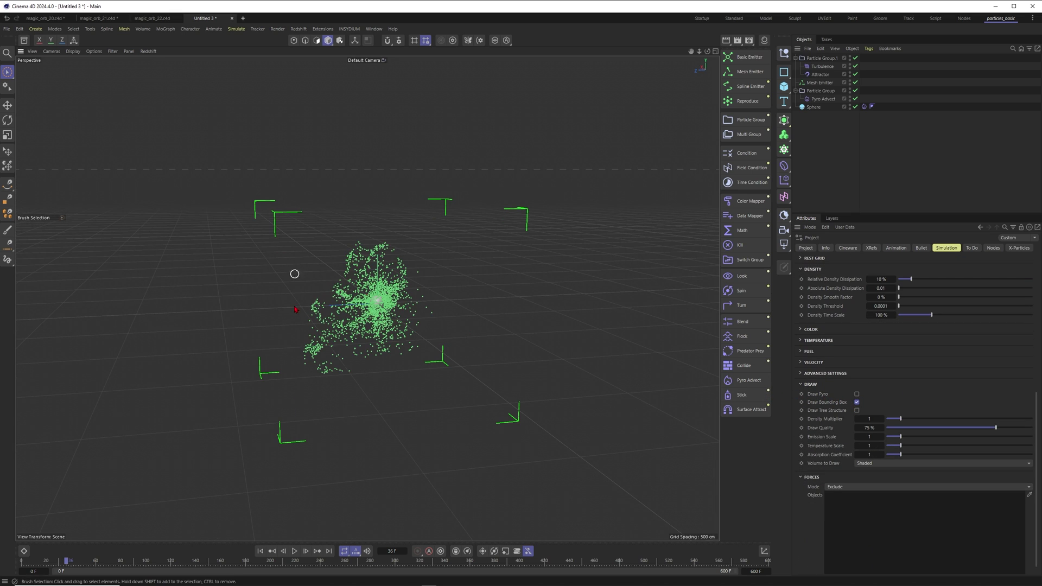
{"action": "left_click", "coordinate": [260, 551]}
{"action": "left_click", "coordinate": [294, 551]}
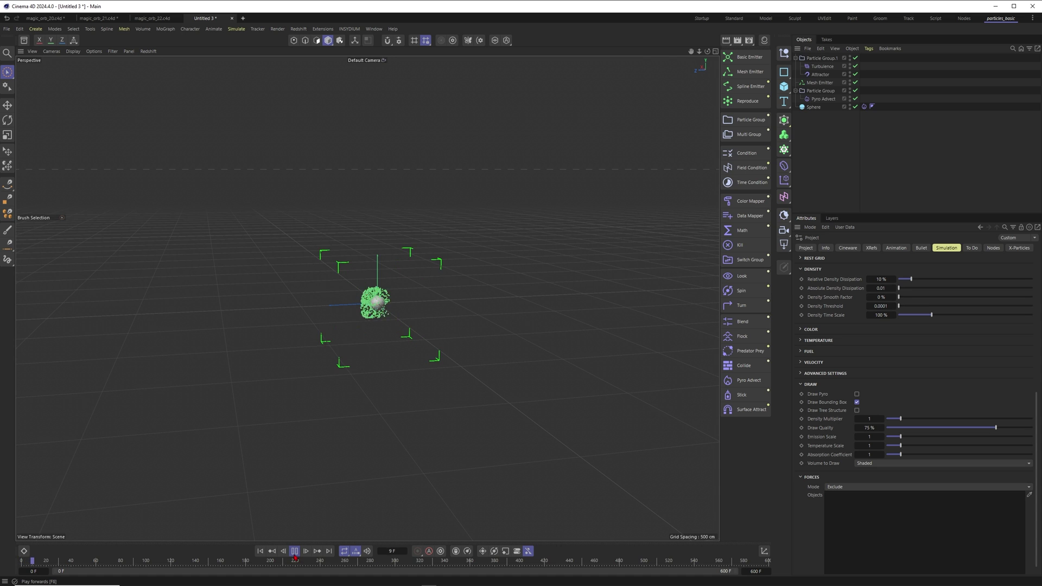
{"action": "left_click", "coordinate": [295, 554]}
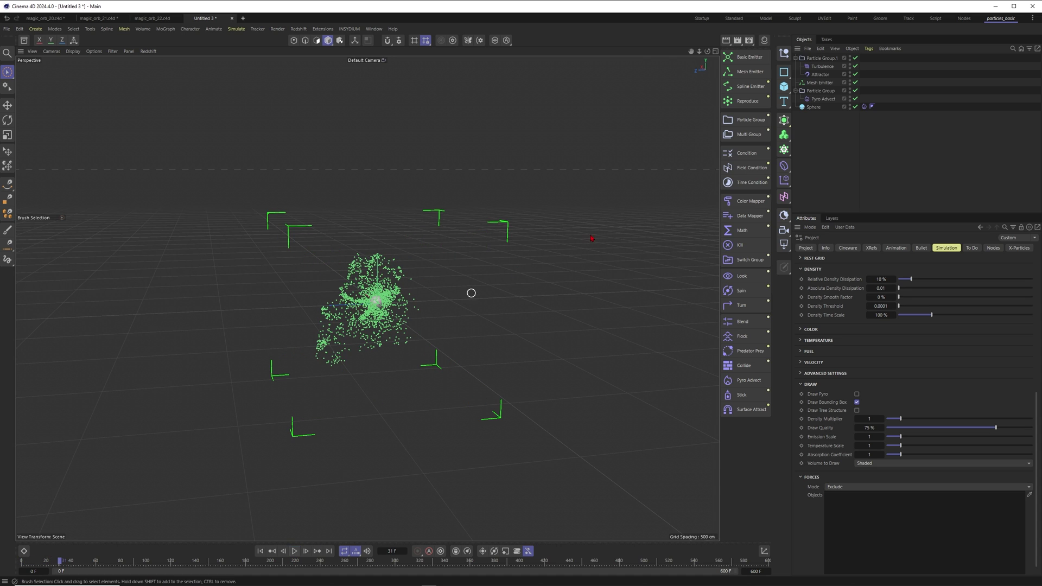
Set the Mesh Emitter's rate to 1000000 particles per second and replay the simulation from the first frame.
{"action": "left_click", "coordinate": [820, 82]}
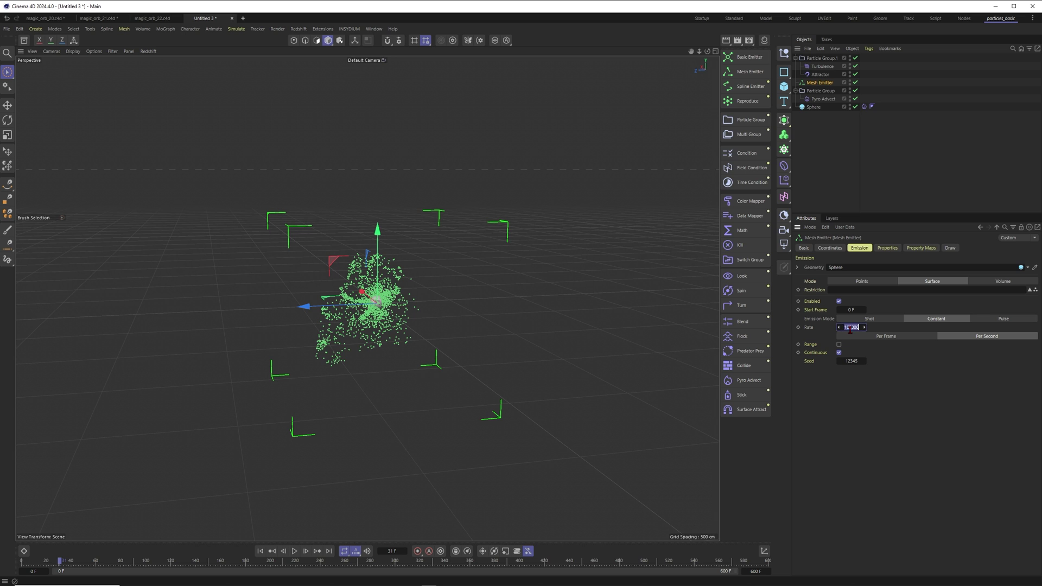
{"action": "left_click", "coordinate": [260, 551]}
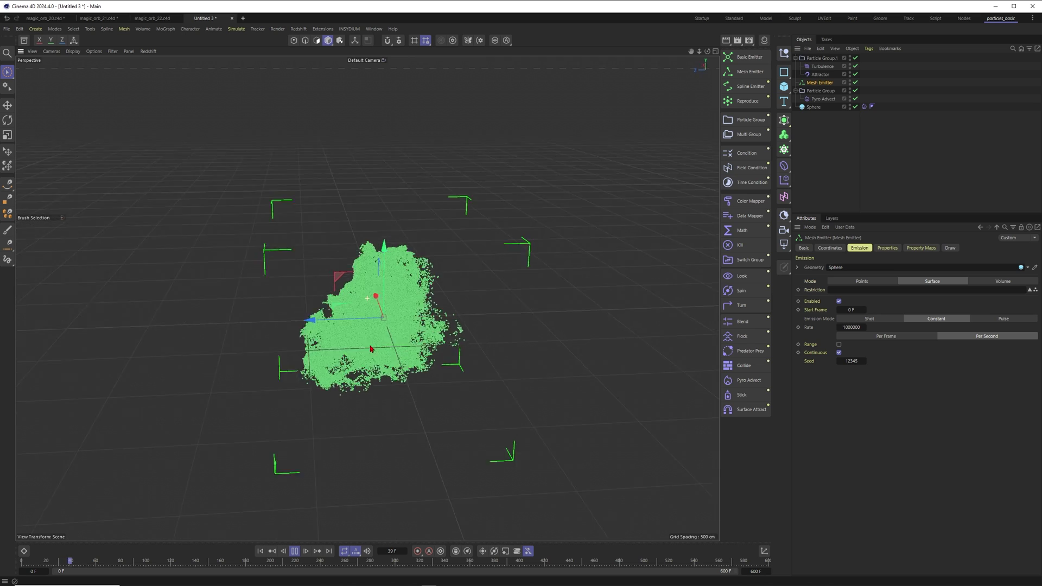
{"action": "mouse_move", "coordinate": [372, 348]}
{"action": "left_mouse_down", "text": "alt"}
{"action": "mouse_move", "coordinate": [413, 311]}
{"action": "mouse_move", "coordinate": [384, 307]}
{"action": "mouse_move", "coordinate": [372, 349]}
{"action": "mouse_move", "coordinate": [396, 356]}
{"action": "mouse_move", "coordinate": [366, 364]}
{"action": "left_mouse_up", "text": "alt"}
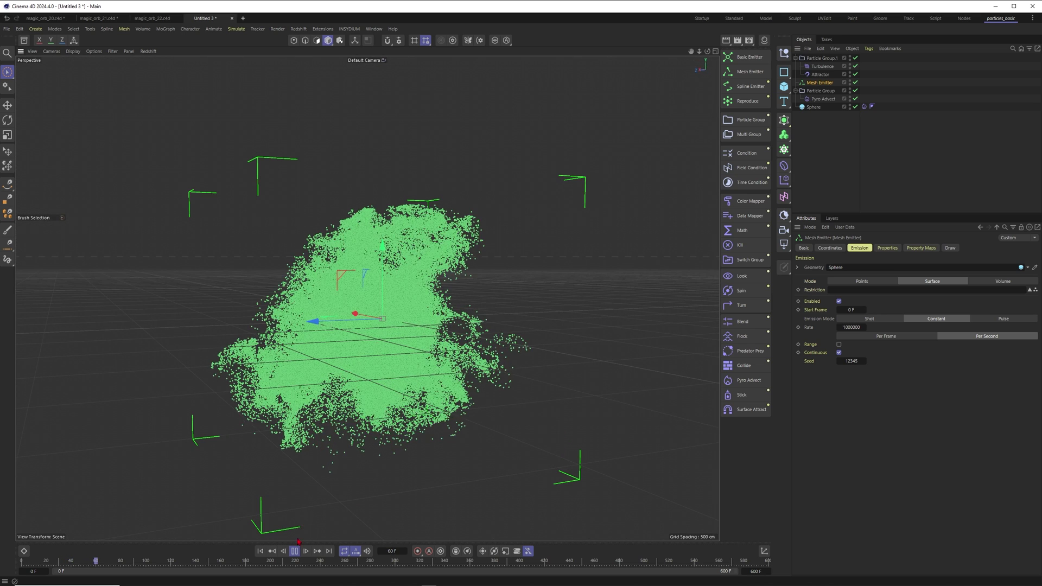
Replay the simulation, pause it at frame 22 and inspect the dense particle cloud from several angles and distances.
{"action": "left_click", "coordinate": [273, 554]}
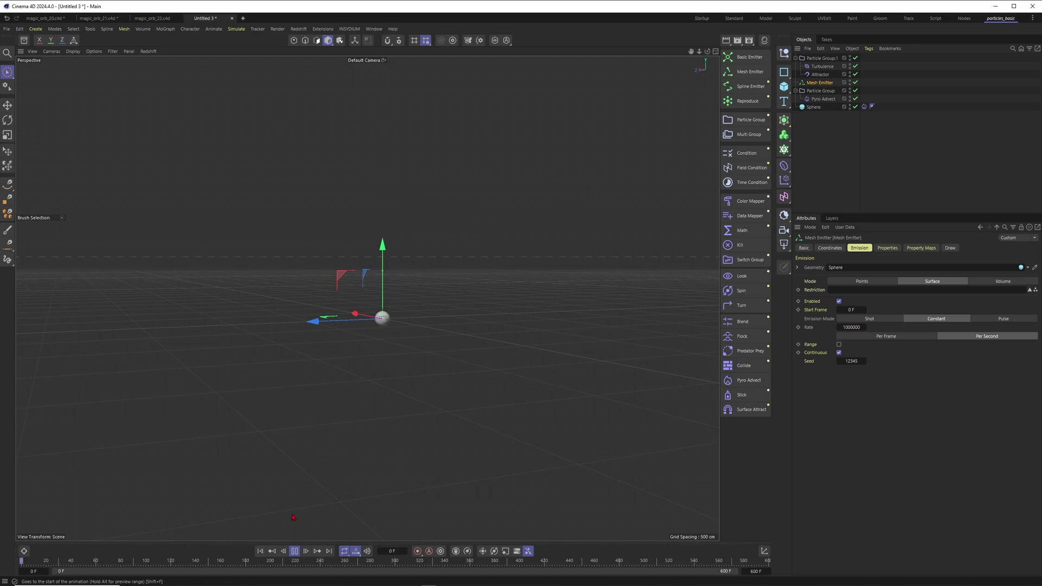
{"action": "left_click", "coordinate": [293, 553]}
{"action": "left_click_drag", "start_coordinate": [369, 295], "coordinate": [537, 272], "text": "alt"}
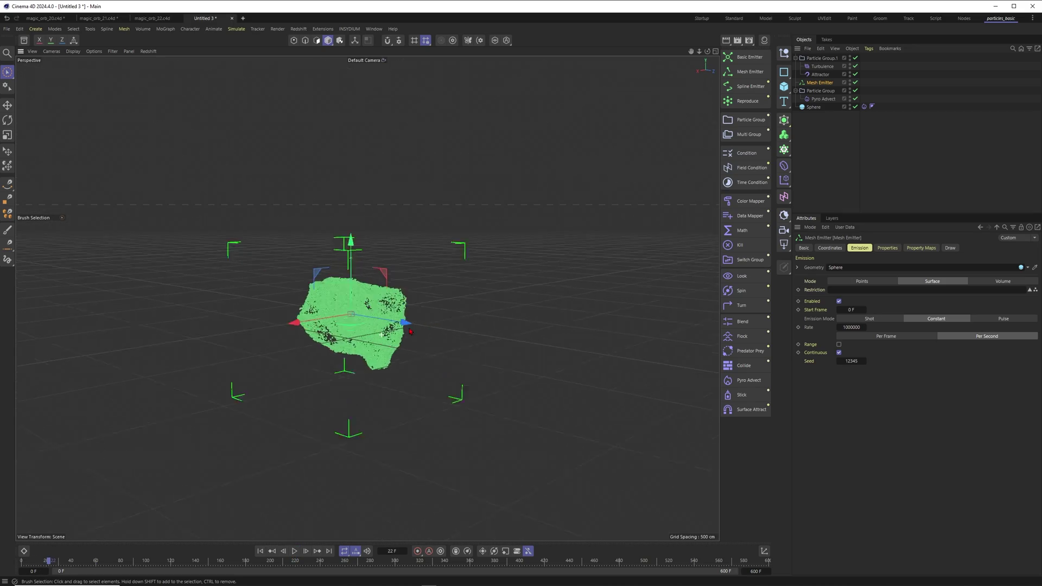
{"action": "right_click_drag", "start_coordinate": [381, 335], "coordinate": [454, 316], "text": "alt"}
{"action": "scroll", "coordinate": [414, 280], "scroll_direction": "up", "scroll_amount": 8}
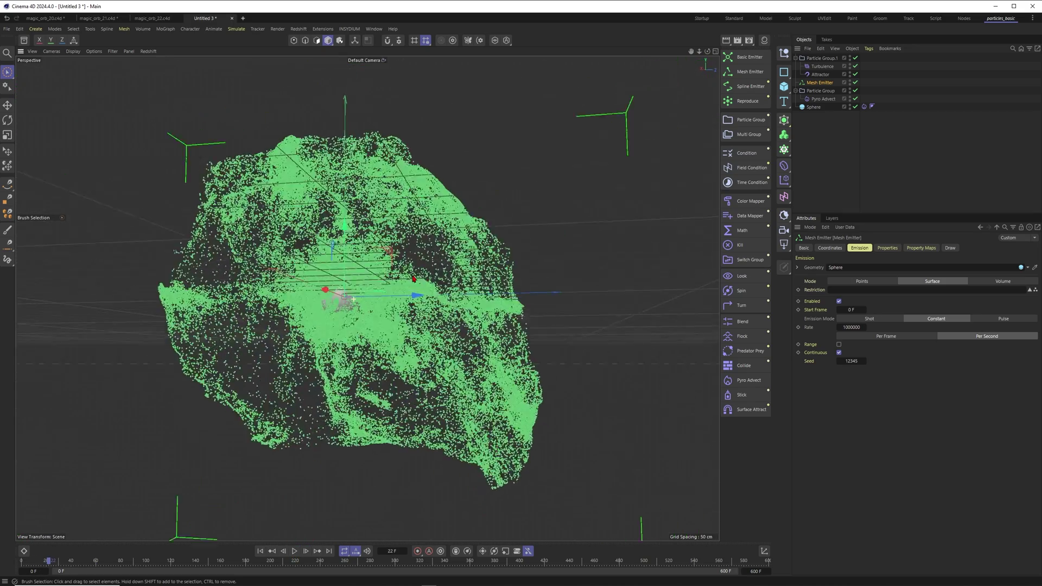
{"action": "left_click_drag", "start_coordinate": [413, 279], "coordinate": [353, 301], "text": "alt"}
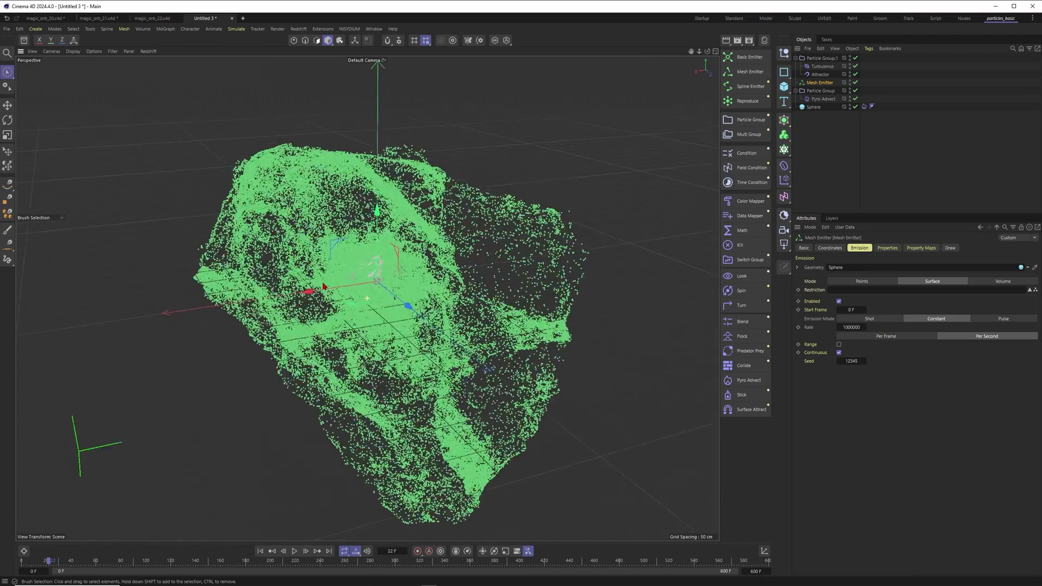
{"action": "right_click_drag", "start_coordinate": [398, 269], "coordinate": [349, 307], "text": "alt"}
{"action": "left_click_drag", "start_coordinate": [349, 308], "coordinate": [396, 295], "text": "alt"}
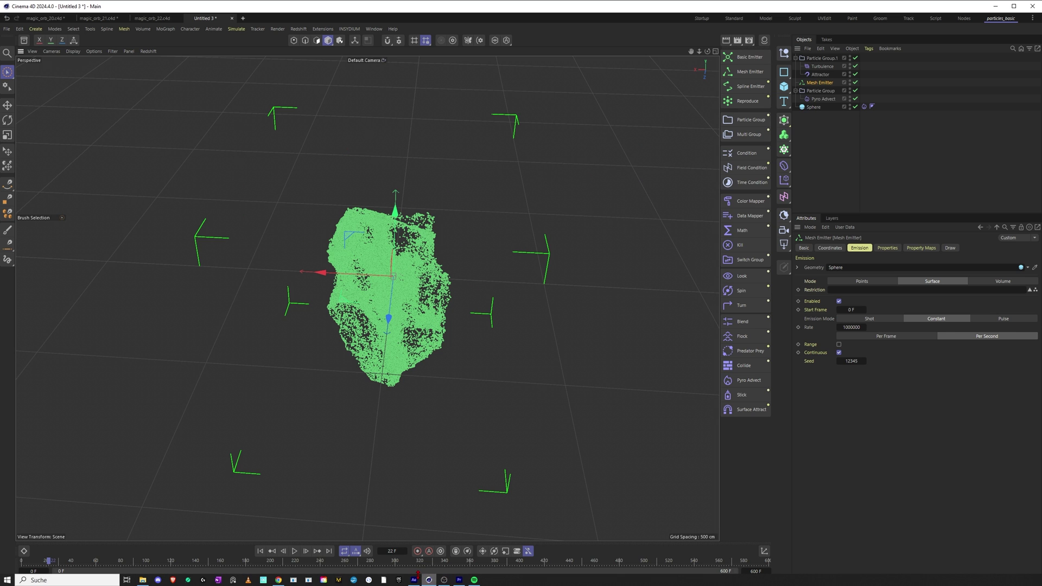
Switch to After Effects and preview the rendered orb animation in the magic_orb_22 composition.
{"action": "left_click", "coordinate": [413, 582]}
{"action": "left_click_drag", "start_coordinate": [347, 377], "coordinate": [362, 445]}
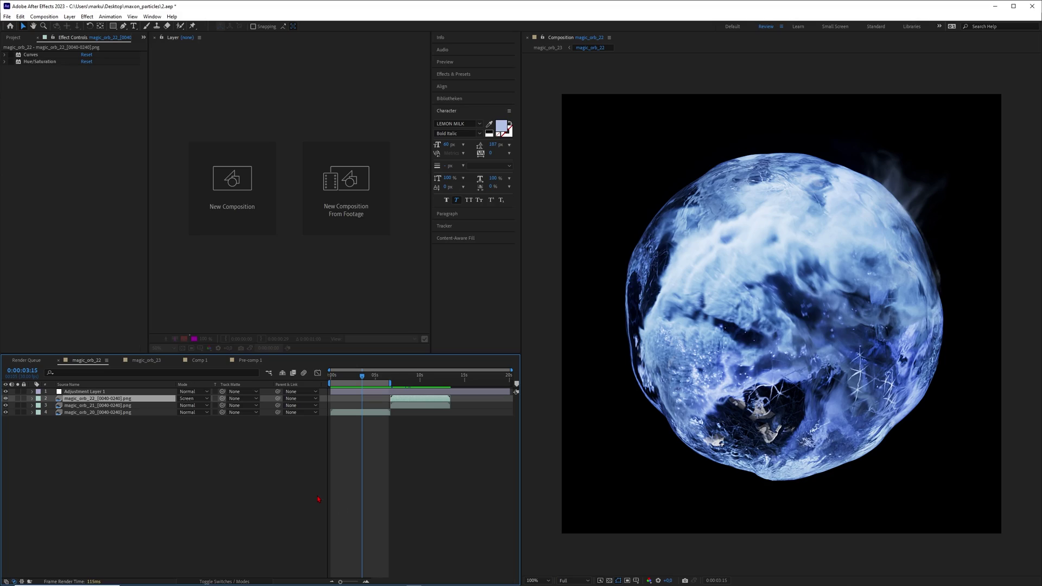
{"action": "left_click_drag", "start_coordinate": [318, 499], "coordinate": [383, 485]}
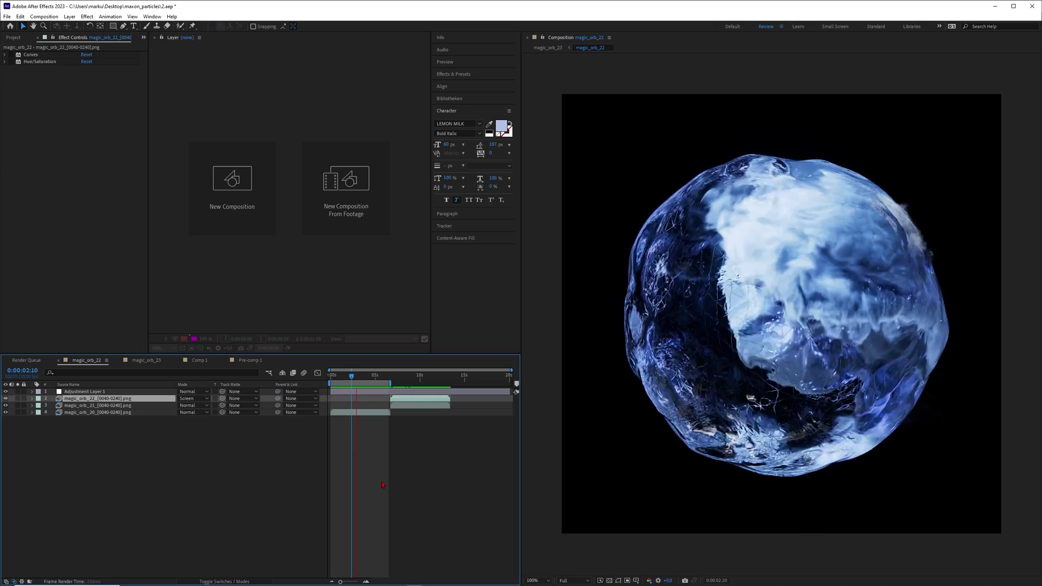